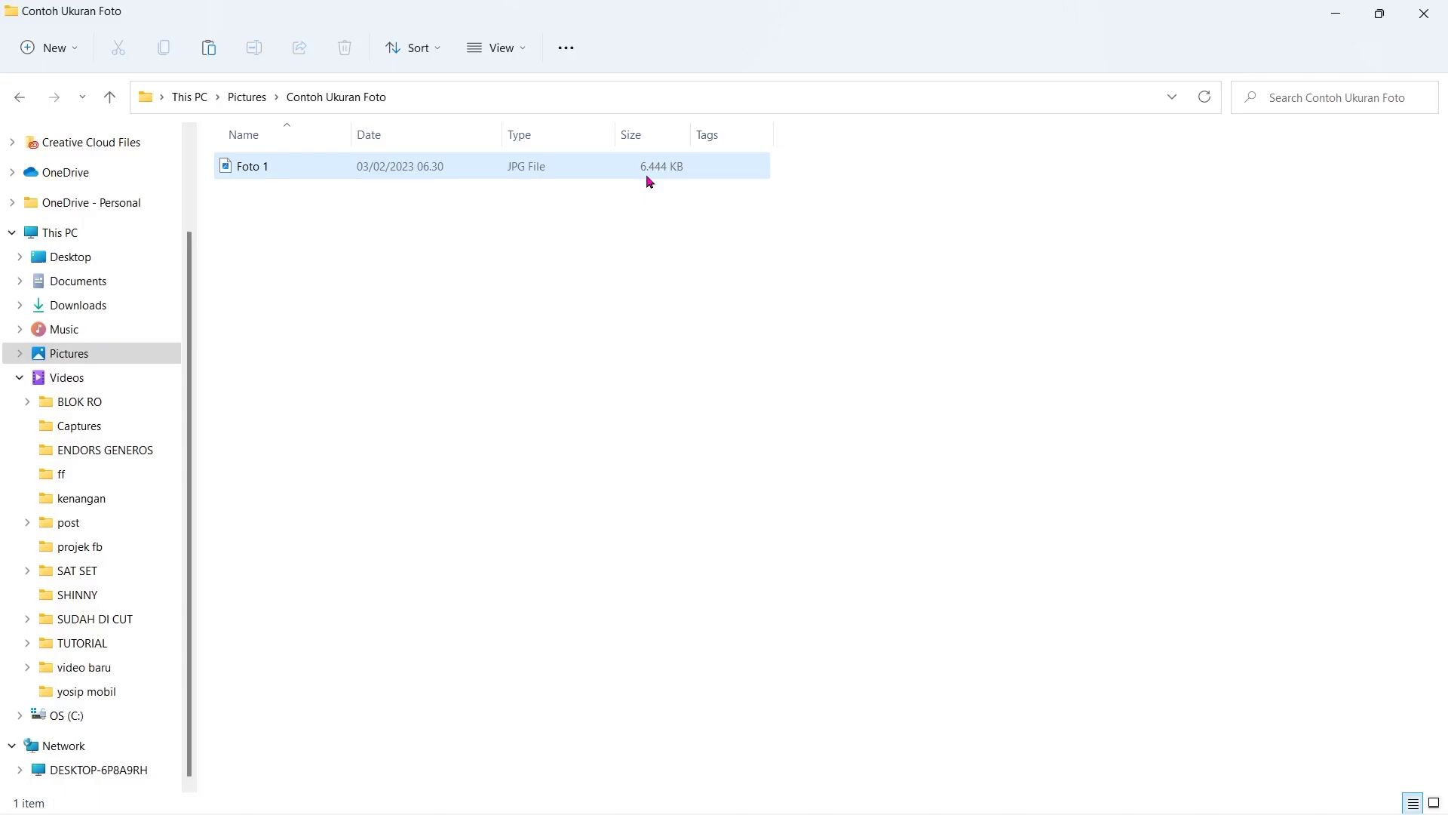
Open Foto 1 in the photo viewer and zoom in on the rock and surf
{"action": "double_click", "coordinate": [317, 168]}
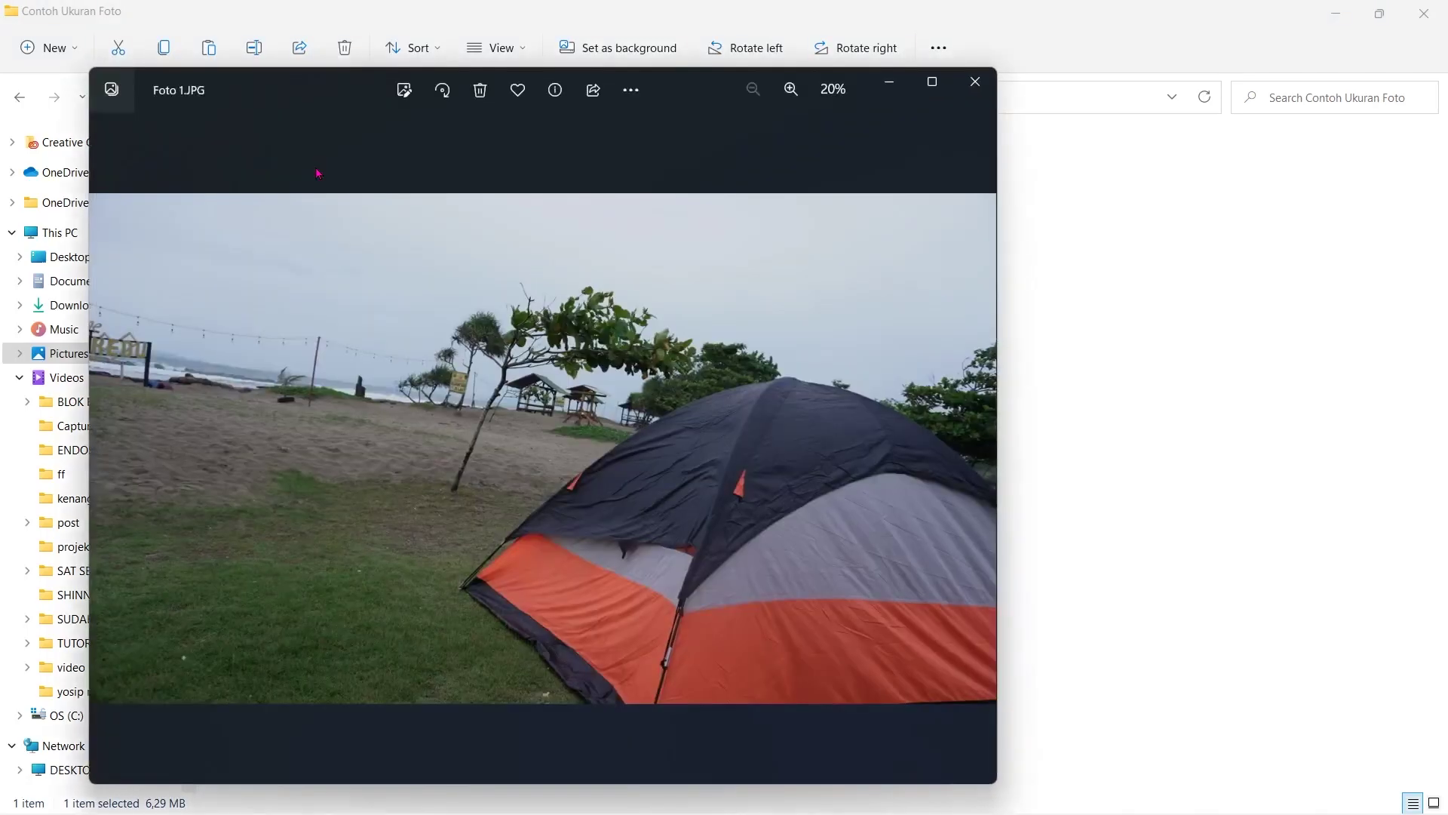
{"action": "scroll", "coordinate": [519, 393], "scroll_direction": "up", "scroll_amount": 1}
{"action": "scroll", "coordinate": [519, 394], "scroll_direction": "up", "scroll_amount": 2}
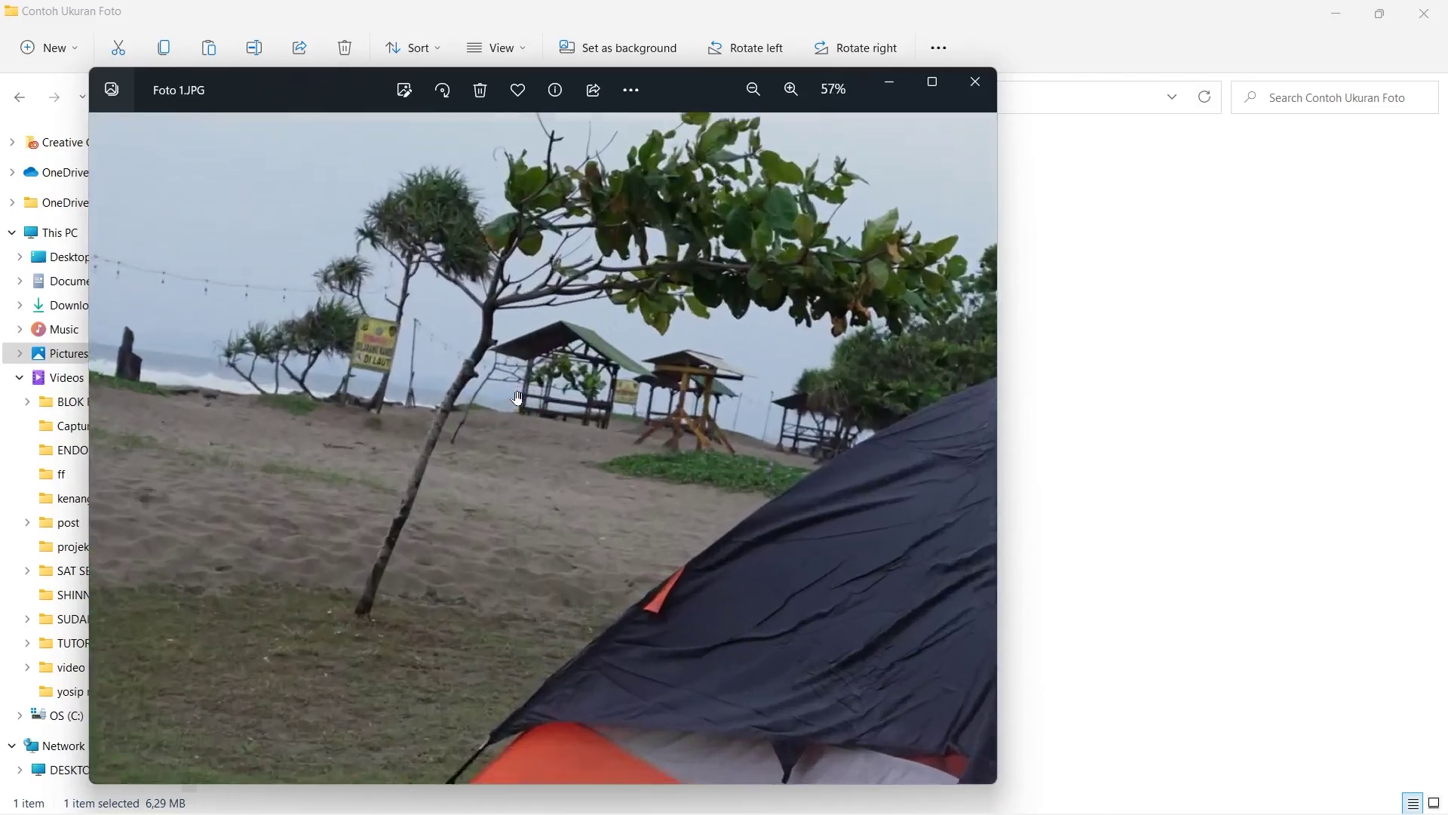
{"action": "scroll", "coordinate": [518, 396], "scroll_direction": "up", "scroll_amount": 2}
{"action": "scroll", "coordinate": [518, 397], "scroll_direction": "up", "scroll_amount": 1}
{"action": "scroll", "coordinate": [498, 393], "scroll_direction": "down", "scroll_amount": 2}
{"action": "scroll", "coordinate": [468, 385], "scroll_direction": "down", "scroll_amount": 2}
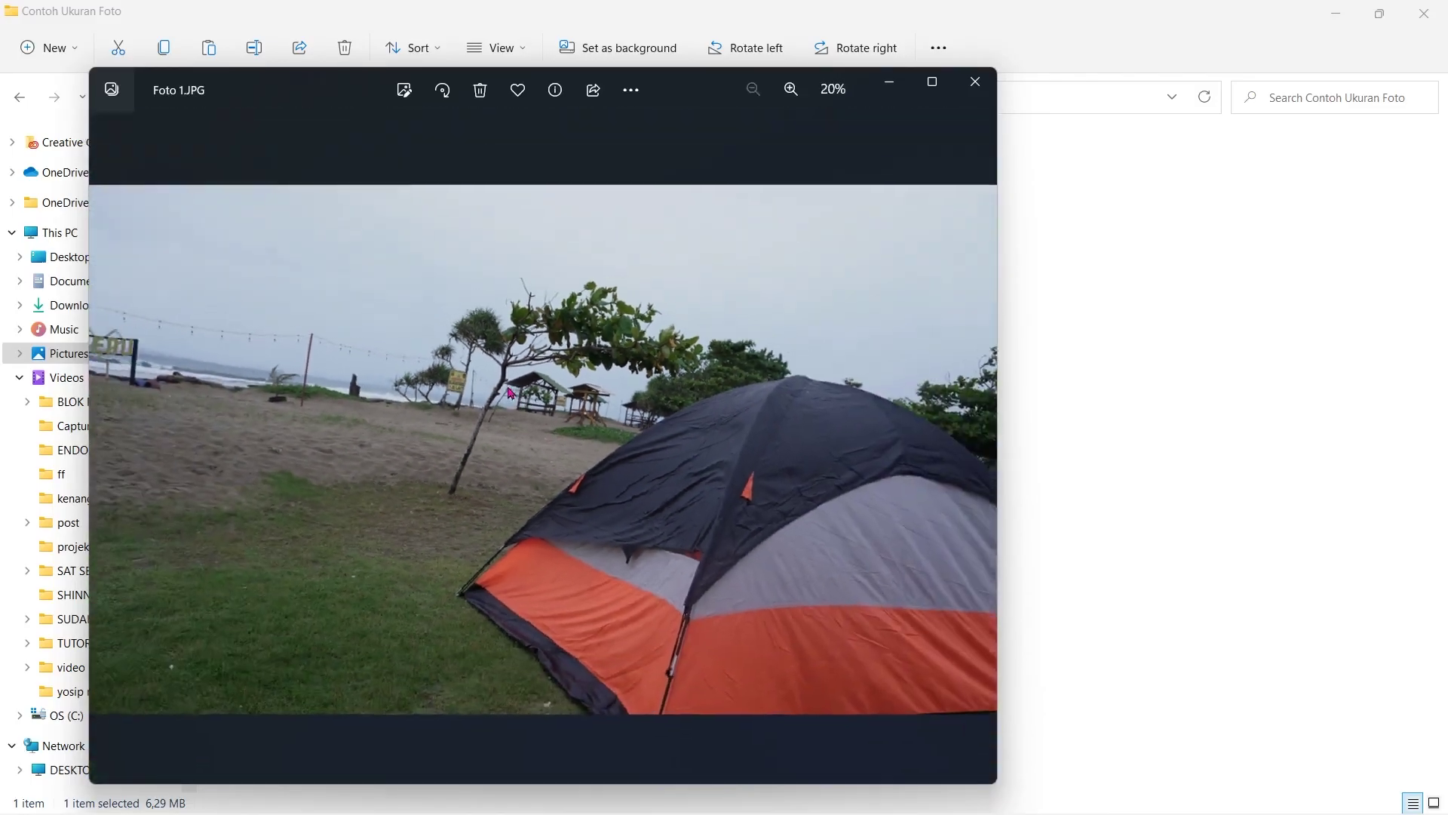
{"action": "scroll", "coordinate": [437, 377], "scroll_direction": "up", "scroll_amount": 1}
{"action": "scroll", "coordinate": [421, 371], "scroll_direction": "up", "scroll_amount": 2}
{"action": "scroll", "coordinate": [421, 371], "scroll_direction": "up", "scroll_amount": 4}
{"action": "scroll", "coordinate": [420, 371], "scroll_direction": "up", "scroll_amount": 3}
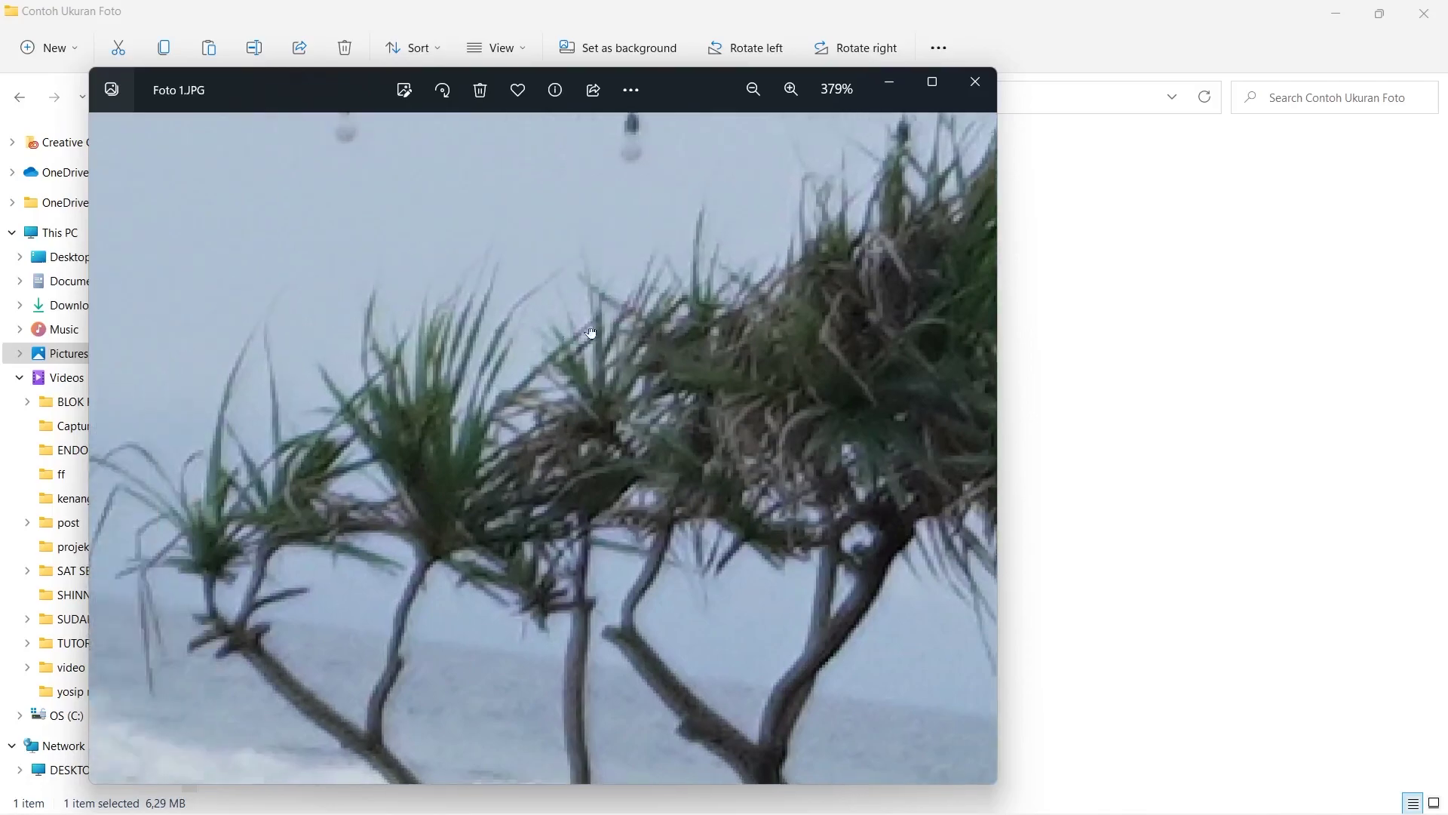
{"action": "left_click_drag", "start_coordinate": [682, 323], "coordinate": [930, 239]}
{"action": "scroll", "coordinate": [787, 243], "scroll_direction": "down", "scroll_amount": 2}
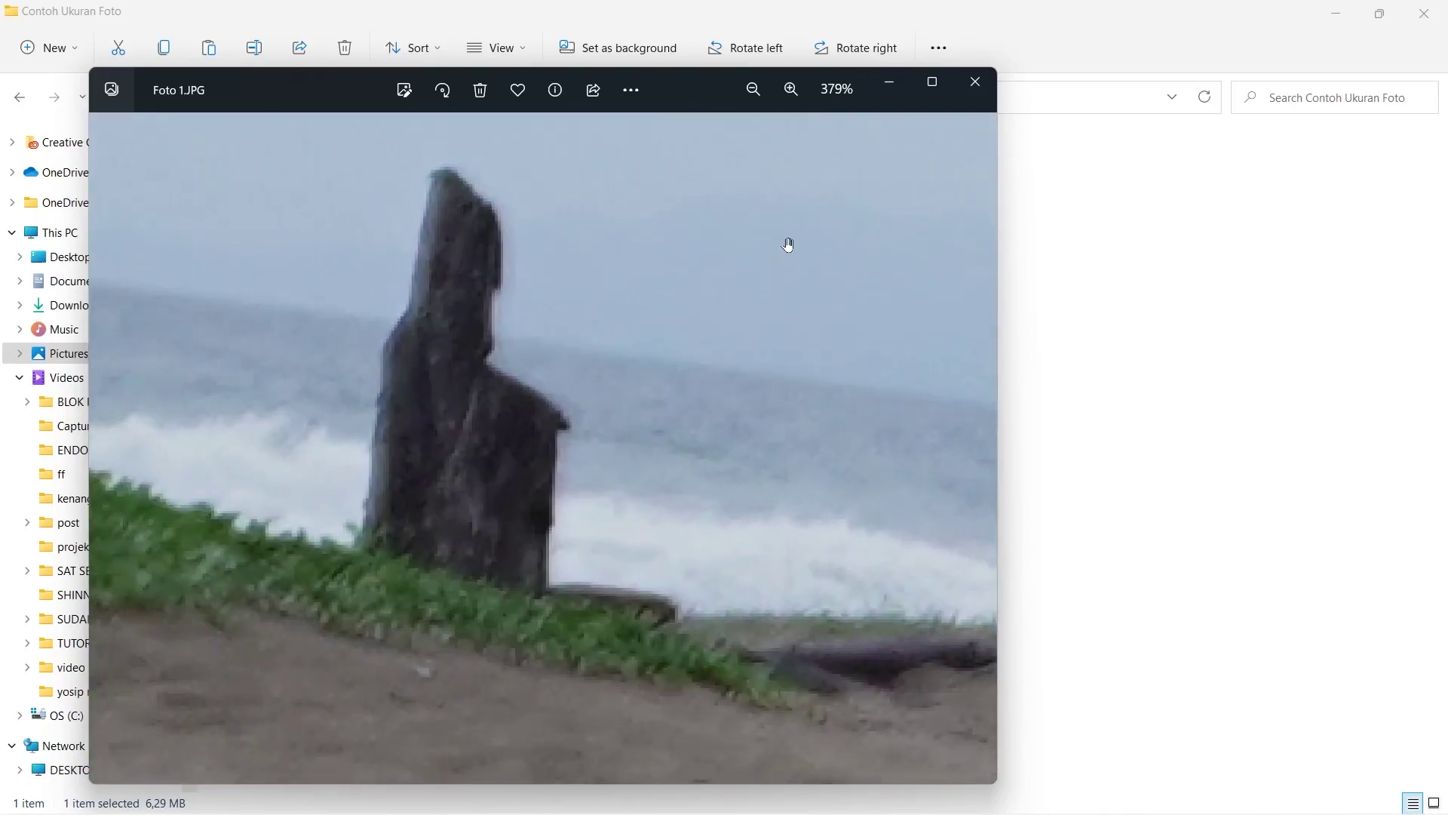
{"action": "scroll", "coordinate": [787, 243], "scroll_direction": "down", "scroll_amount": 2}
{"action": "scroll", "coordinate": [789, 245], "scroll_direction": "down", "scroll_amount": 1}
{"action": "scroll", "coordinate": [788, 245], "scroll_direction": "down", "scroll_amount": 1}
{"action": "scroll", "coordinate": [769, 257], "scroll_direction": "down", "scroll_amount": 1}
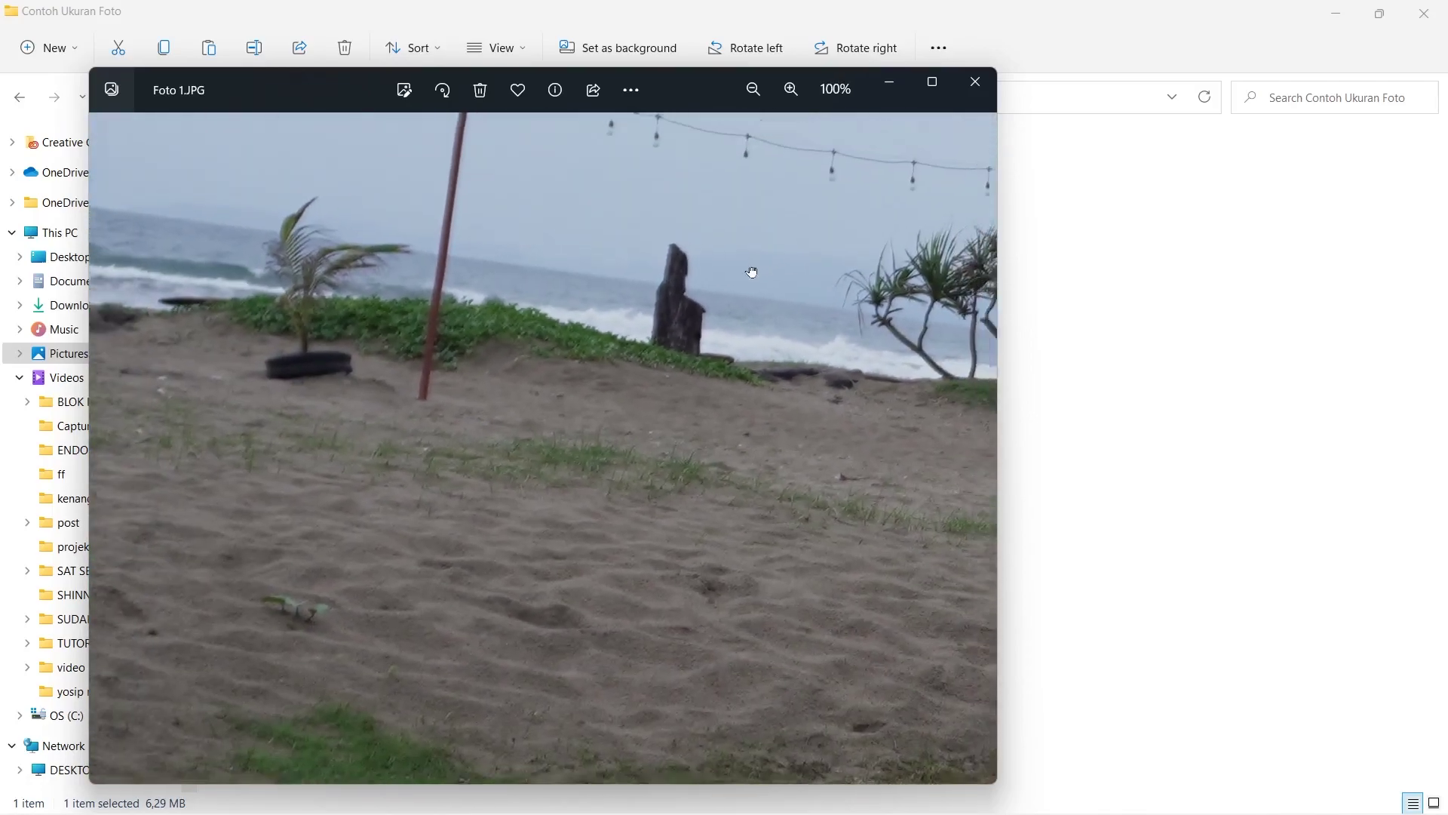
{"action": "scroll", "coordinate": [485, 420], "scroll_direction": "down", "scroll_amount": 1}
{"action": "scroll", "coordinate": [657, 323], "scroll_direction": "down", "scroll_amount": 2}
{"action": "scroll", "coordinate": [658, 323], "scroll_direction": "down", "scroll_amount": 1}
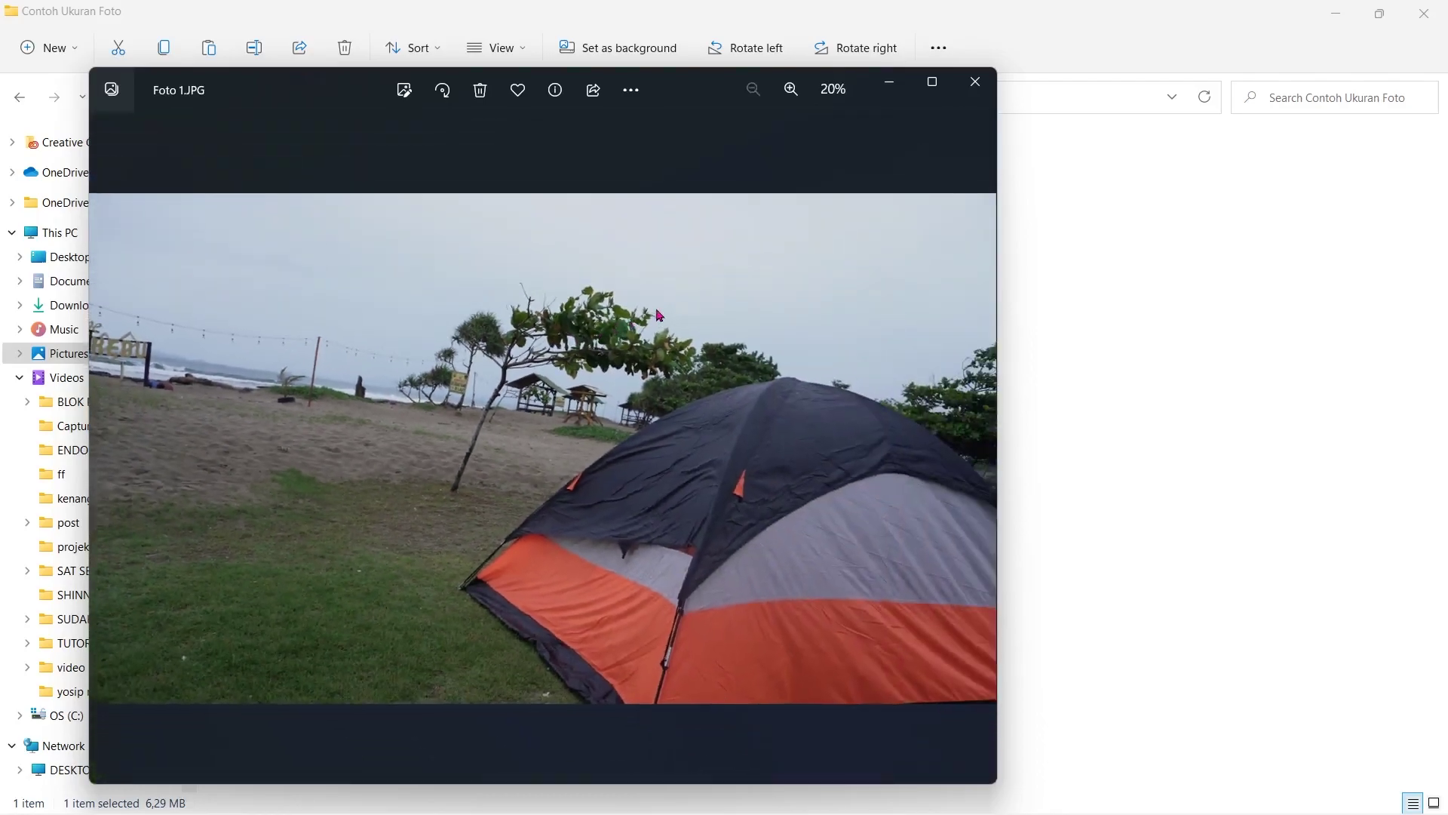
Close the viewer and show Word's Insert Pictures source choices in the blank document
{"action": "left_click", "coordinate": [975, 82]}
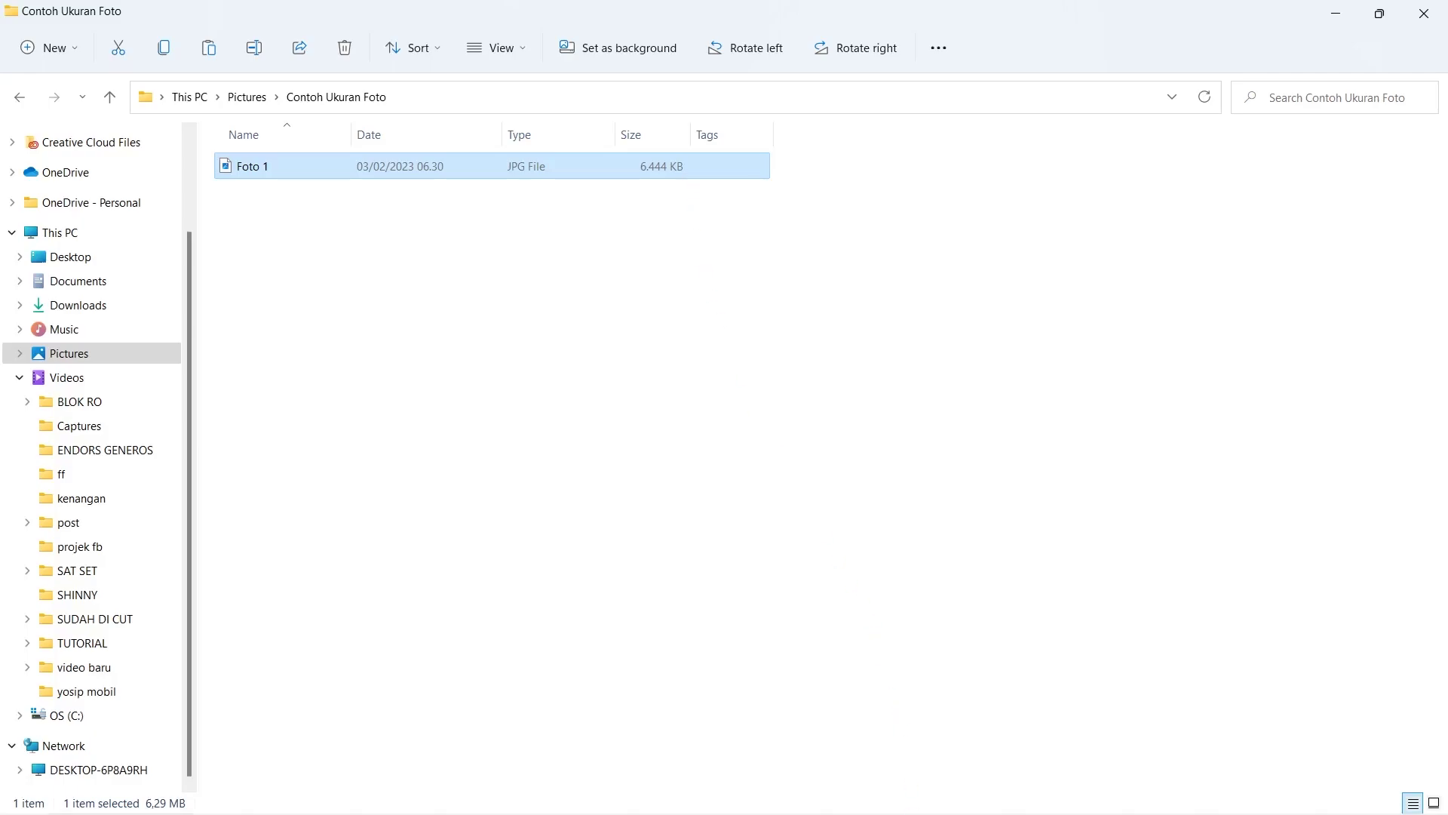
{"action": "left_click", "coordinate": [783, 794]}
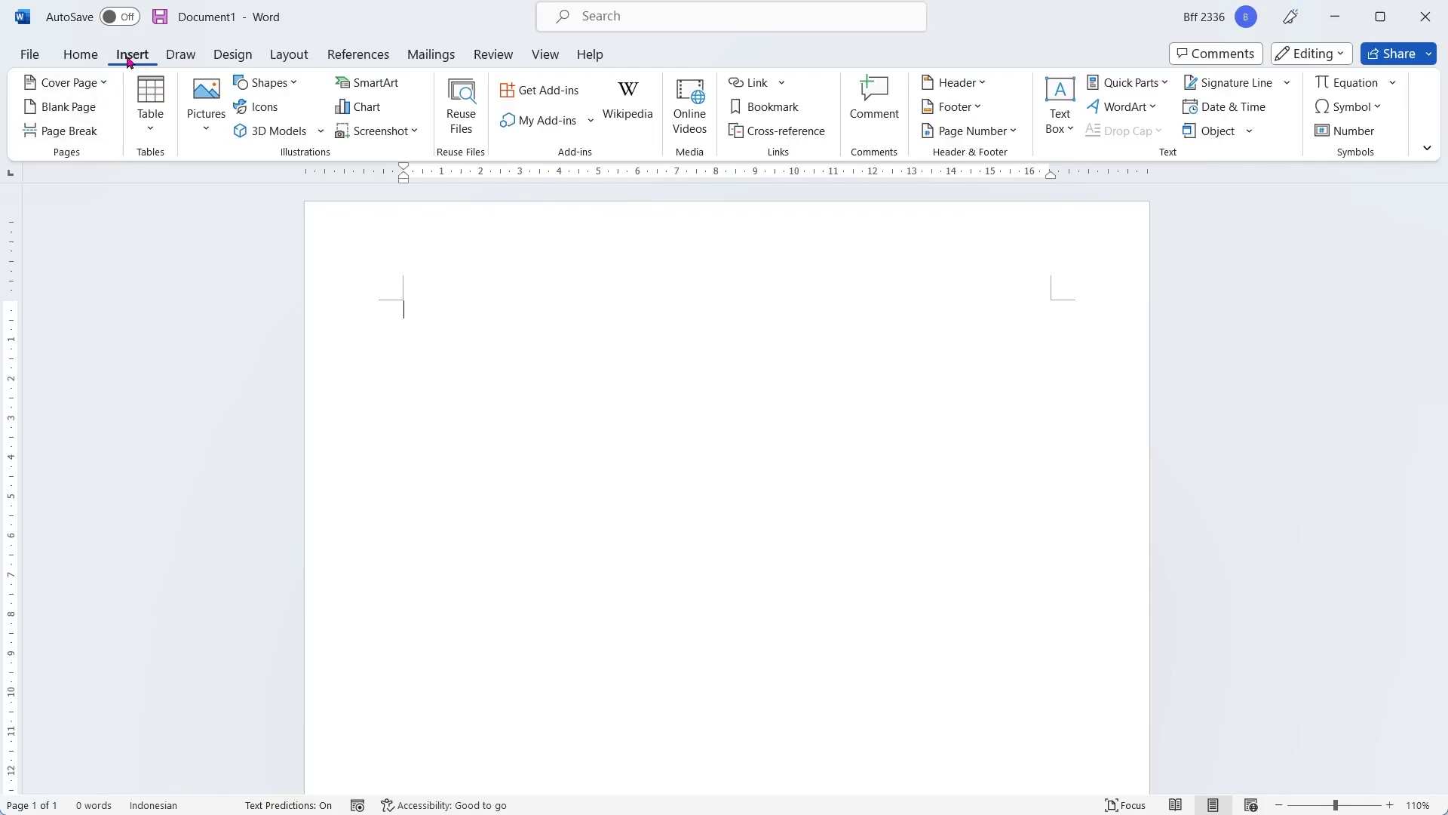
{"action": "left_click", "coordinate": [208, 134]}
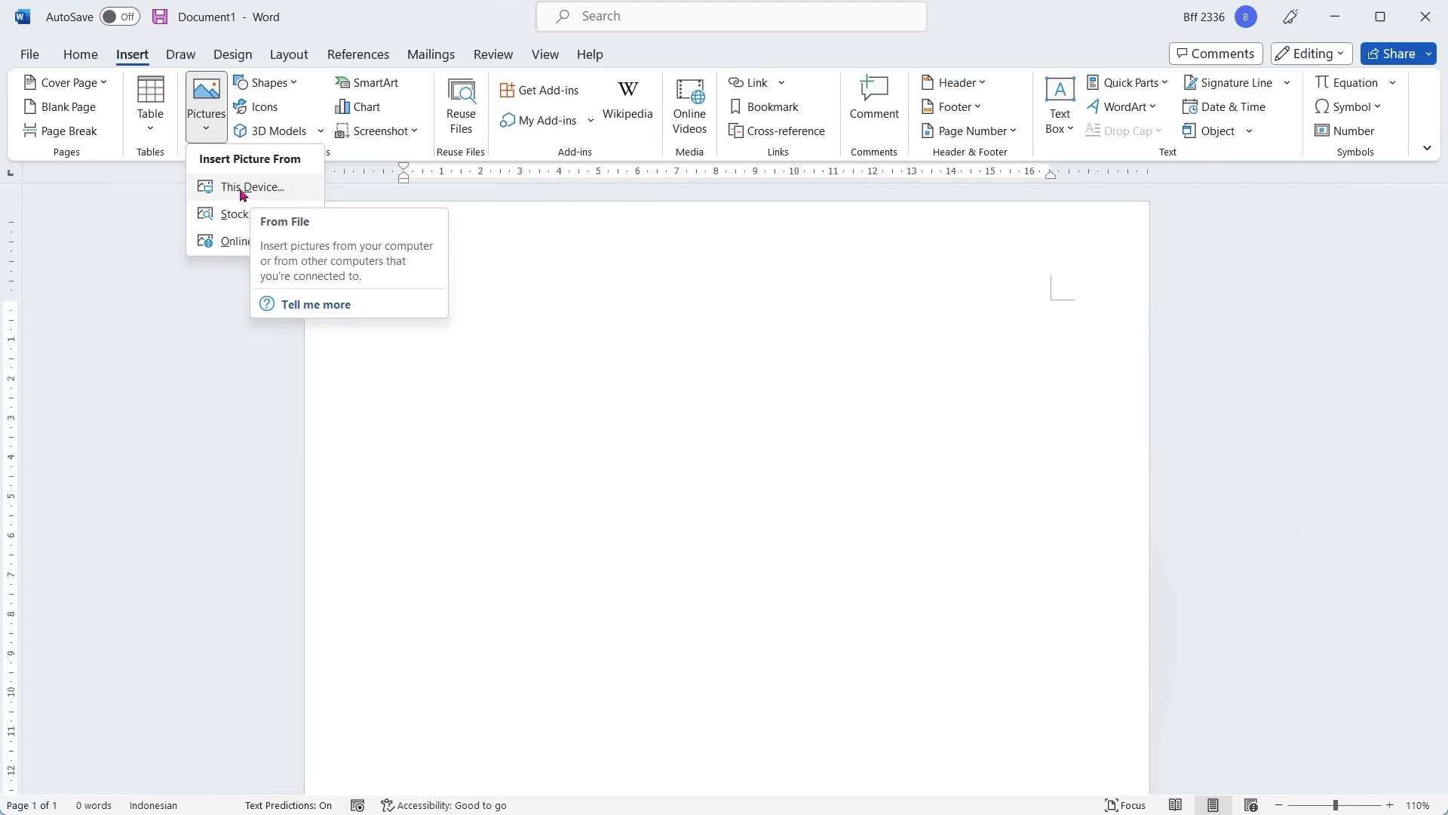
Insert Foto 1 from This Device into Document1
{"action": "left_click", "coordinate": [243, 195]}
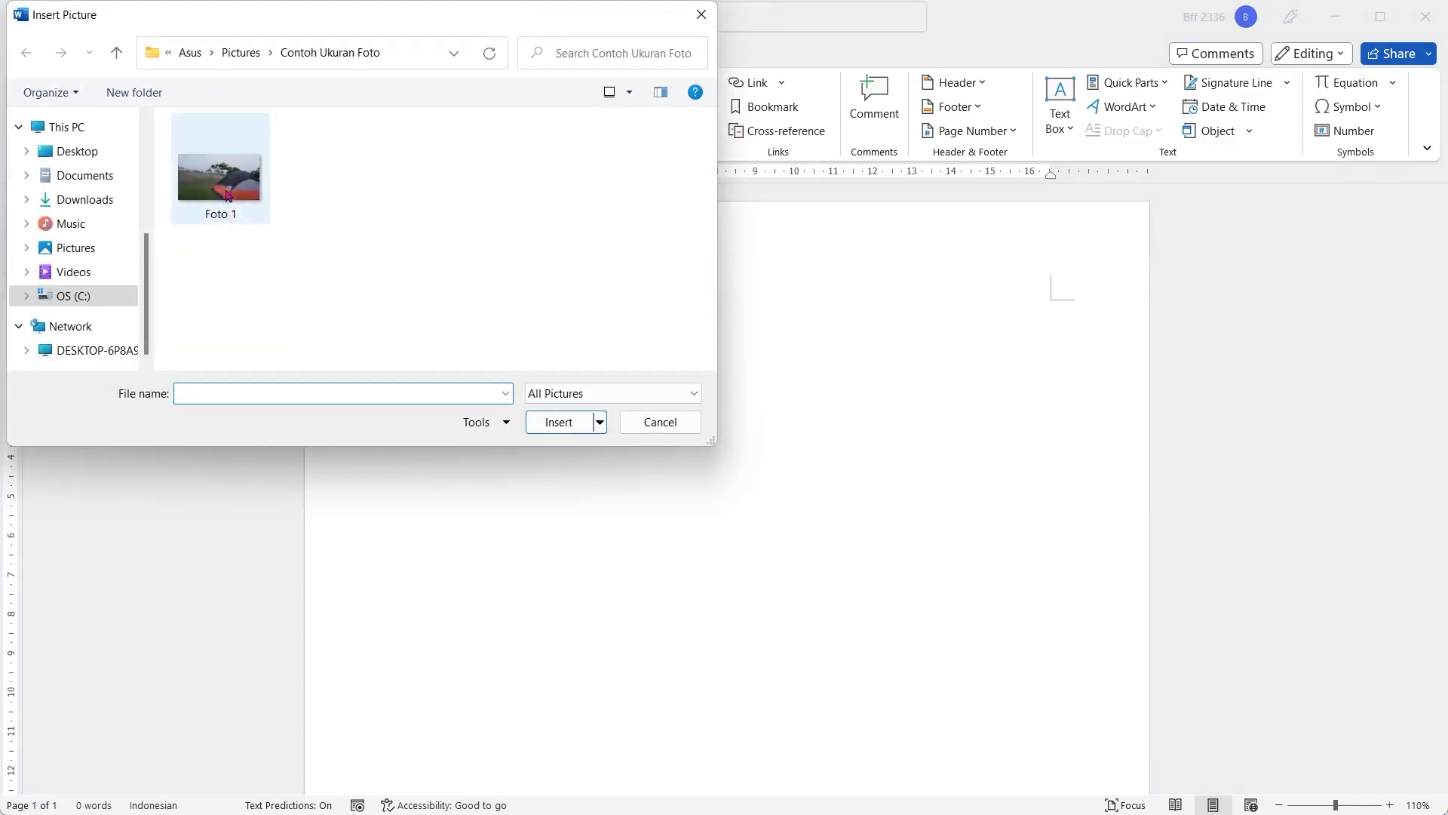
{"action": "left_click", "coordinate": [229, 187]}
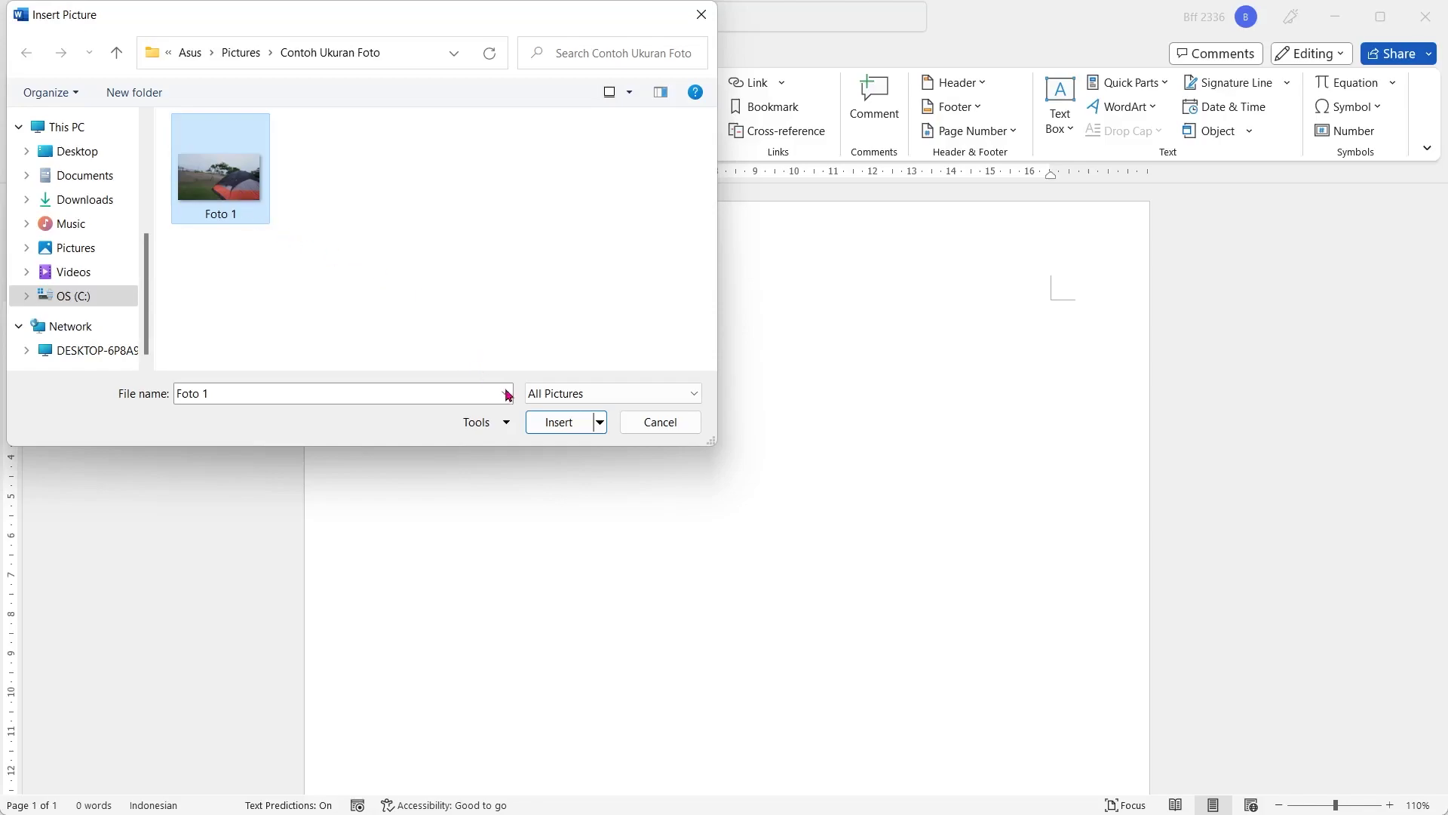
{"action": "left_click", "coordinate": [556, 421]}
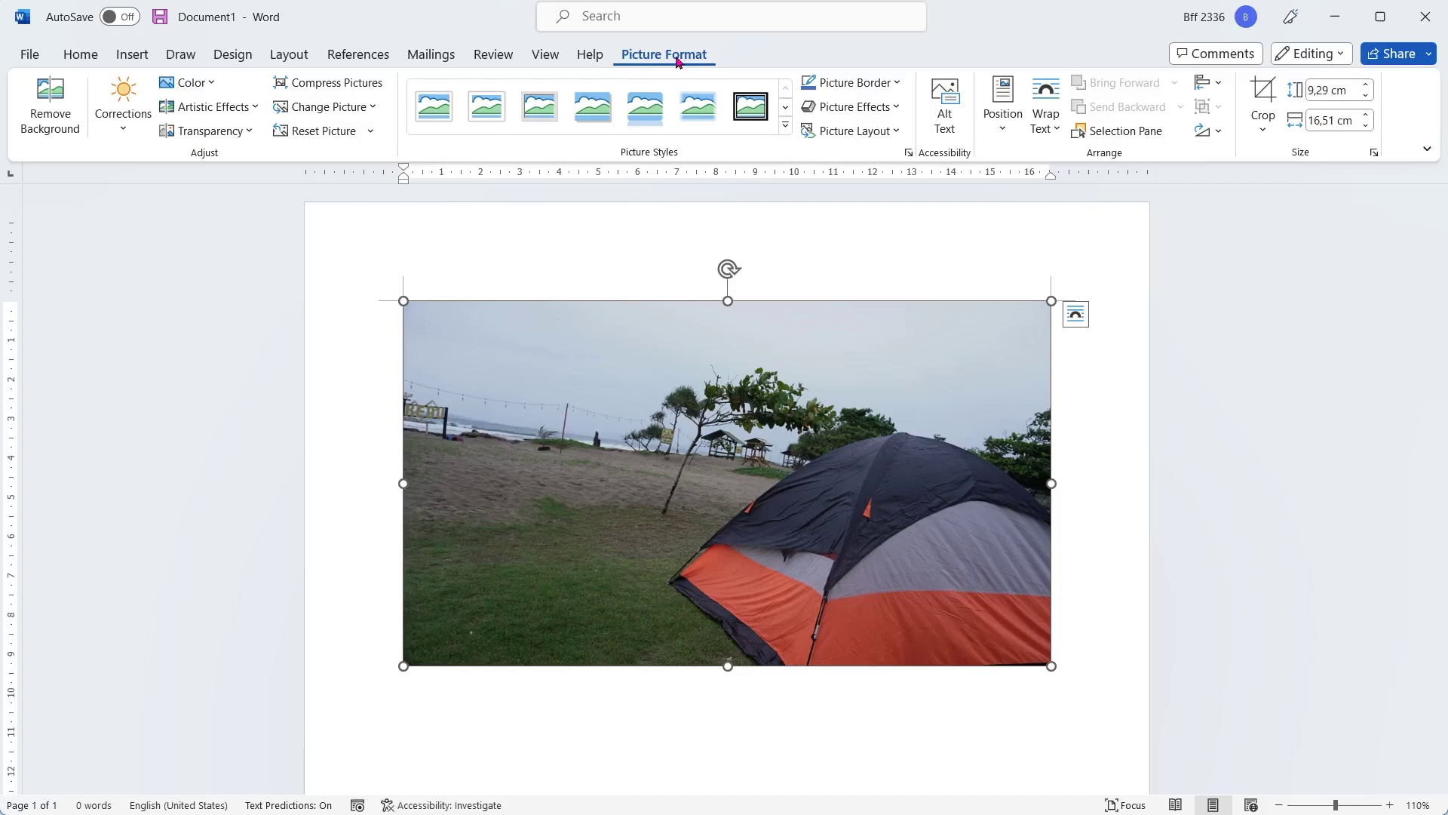
{"action": "scroll", "coordinate": [795, 406], "scroll_direction": "down", "scroll_amount": 5}
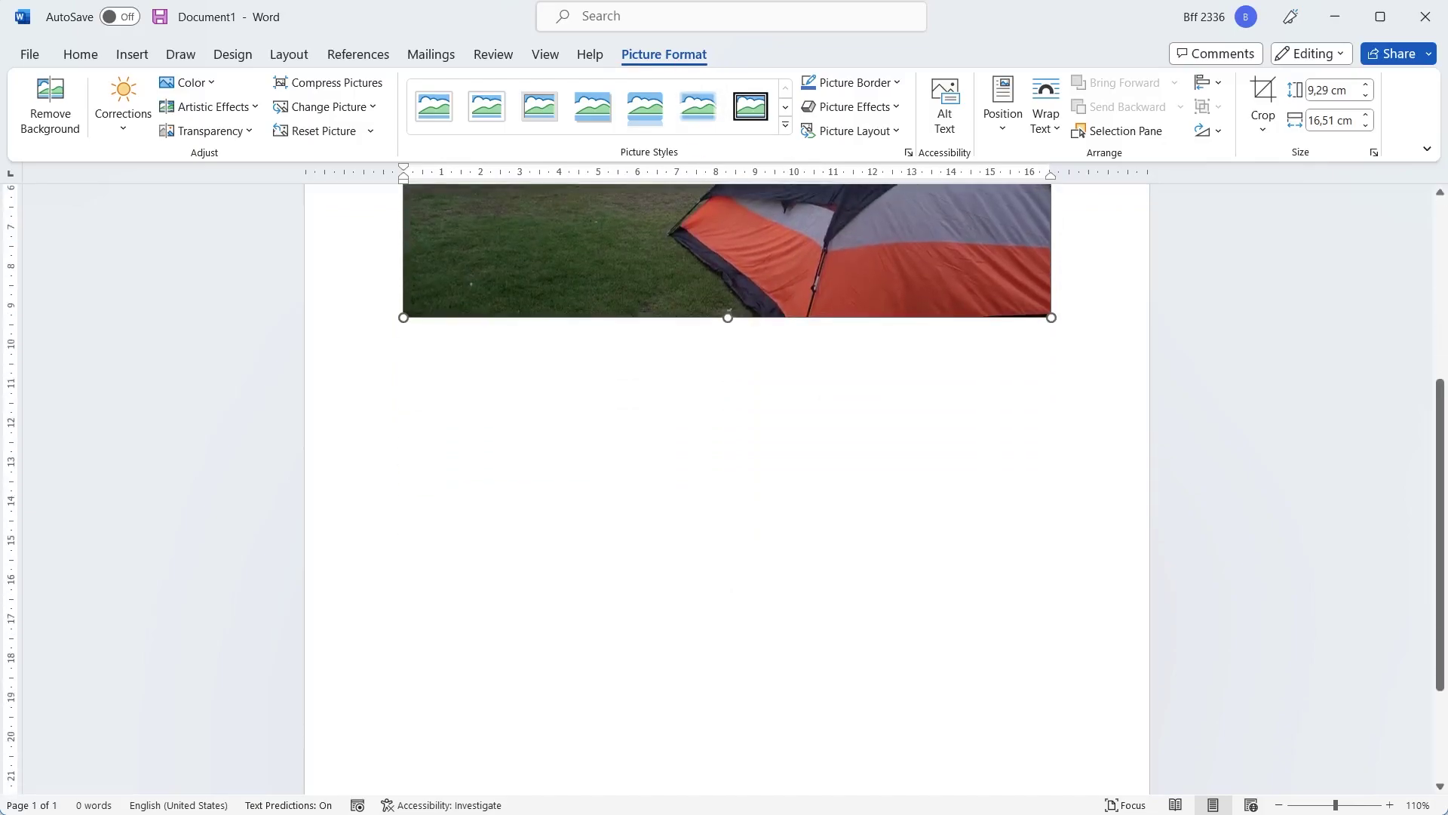
{"action": "left_click", "coordinate": [404, 433]}
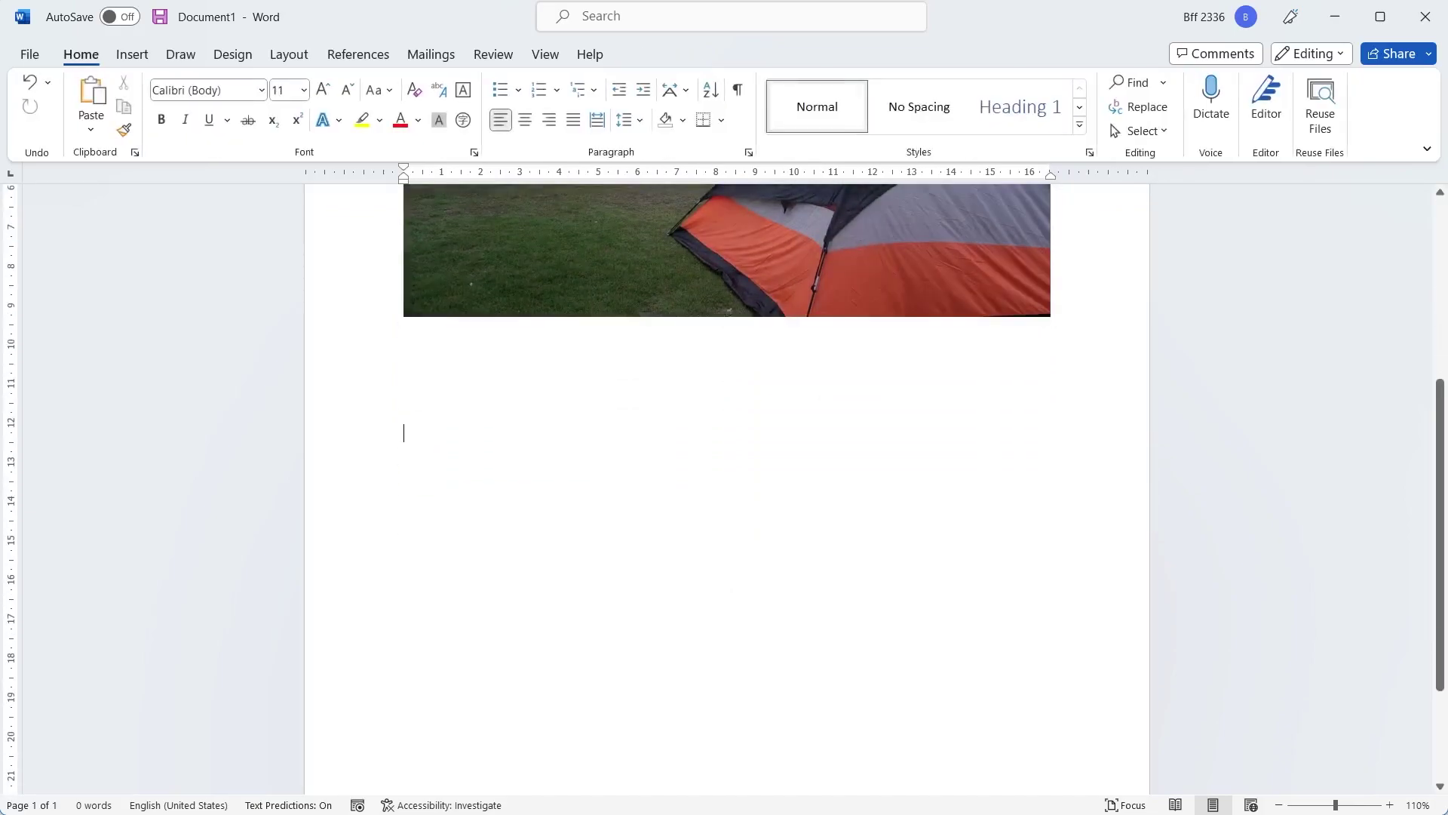
{"action": "scroll", "coordinate": [595, 472], "scroll_direction": "up", "scroll_amount": 2}
{"action": "scroll", "coordinate": [595, 472], "scroll_direction": "up", "scroll_amount": 3}
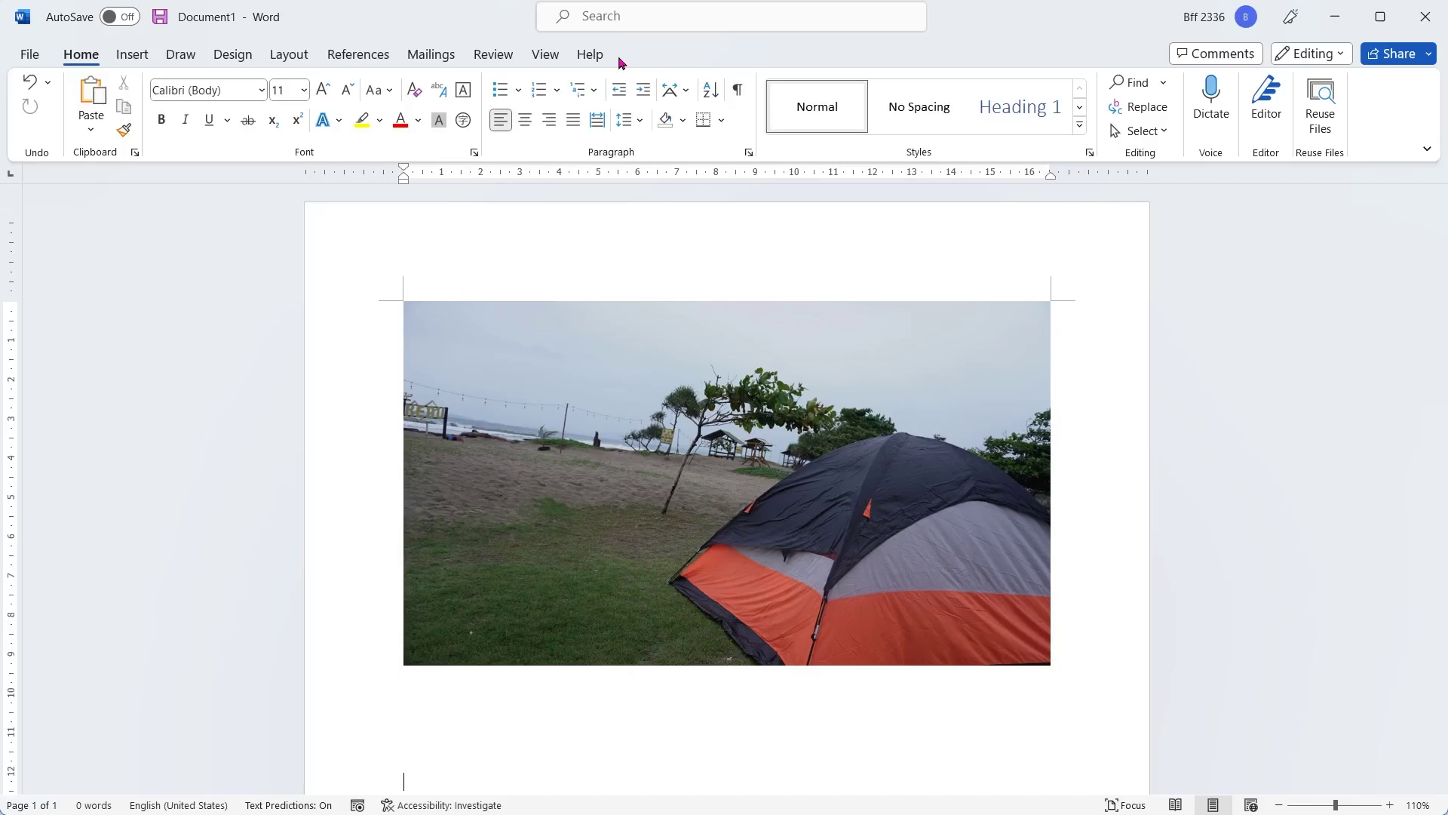
{"action": "left_click", "coordinate": [707, 357]}
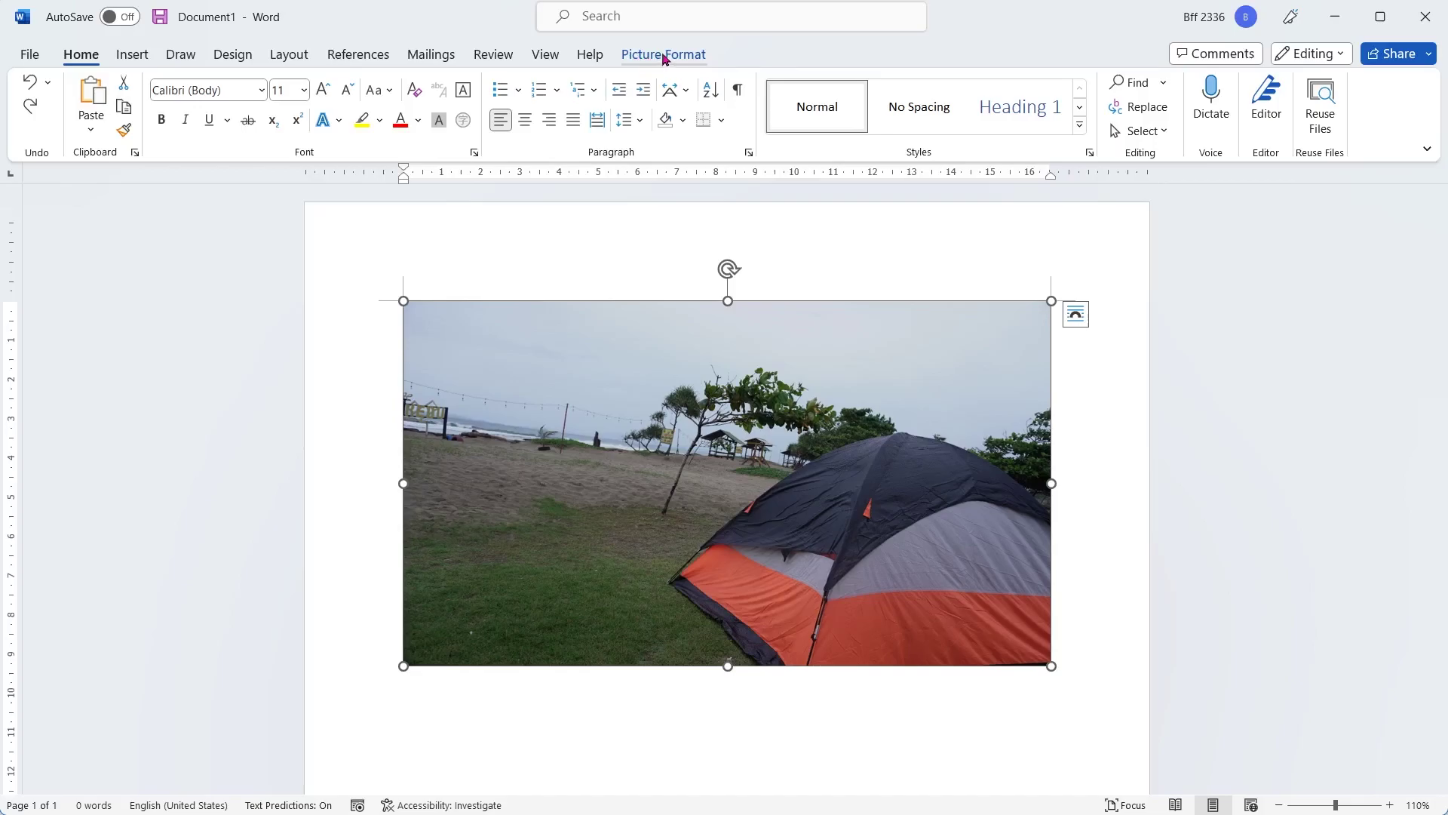
{"action": "left_click", "coordinate": [659, 58]}
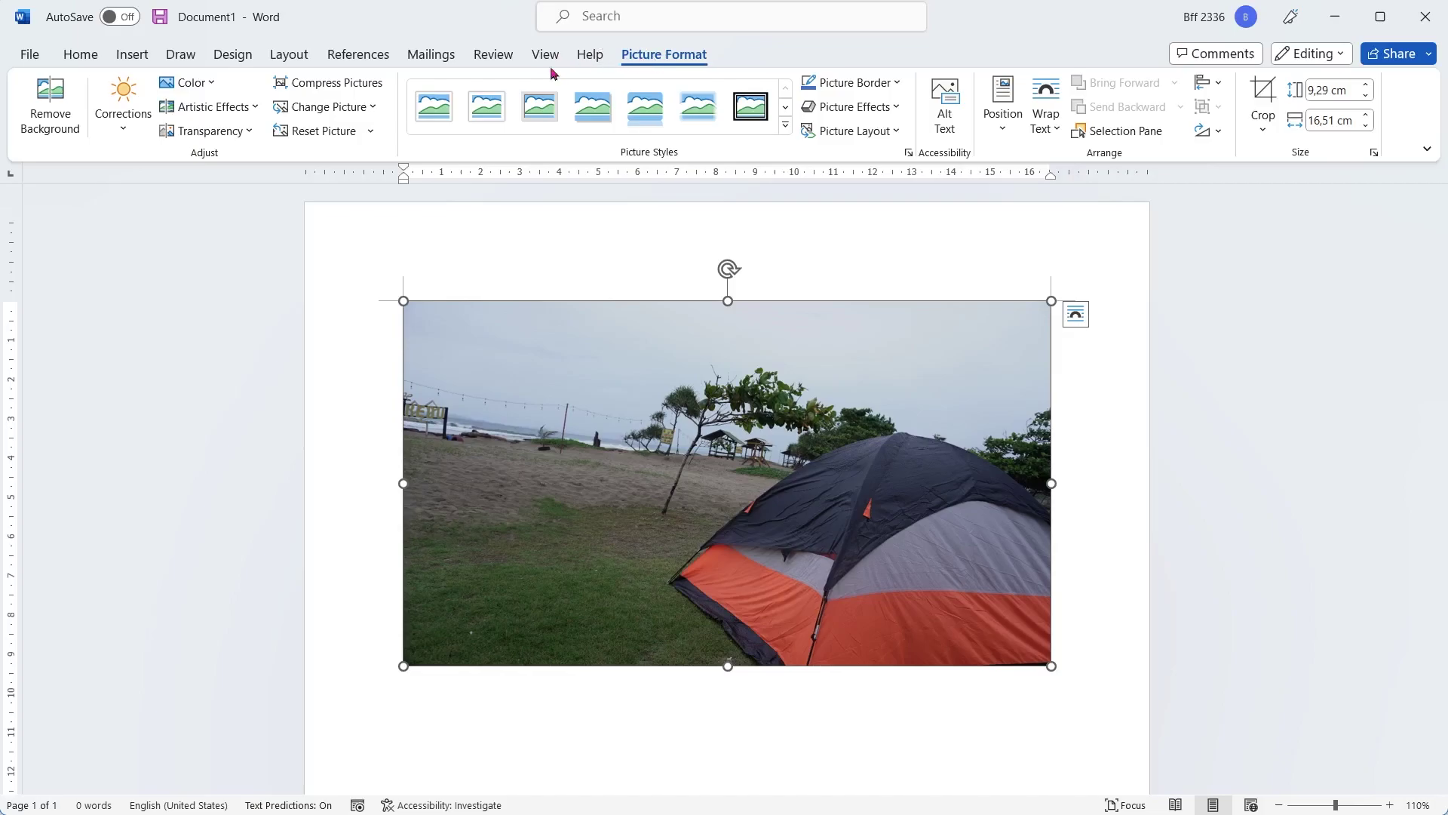
Compress the tent photo with the HD (330 ppi) resolution
{"action": "left_click", "coordinate": [314, 91]}
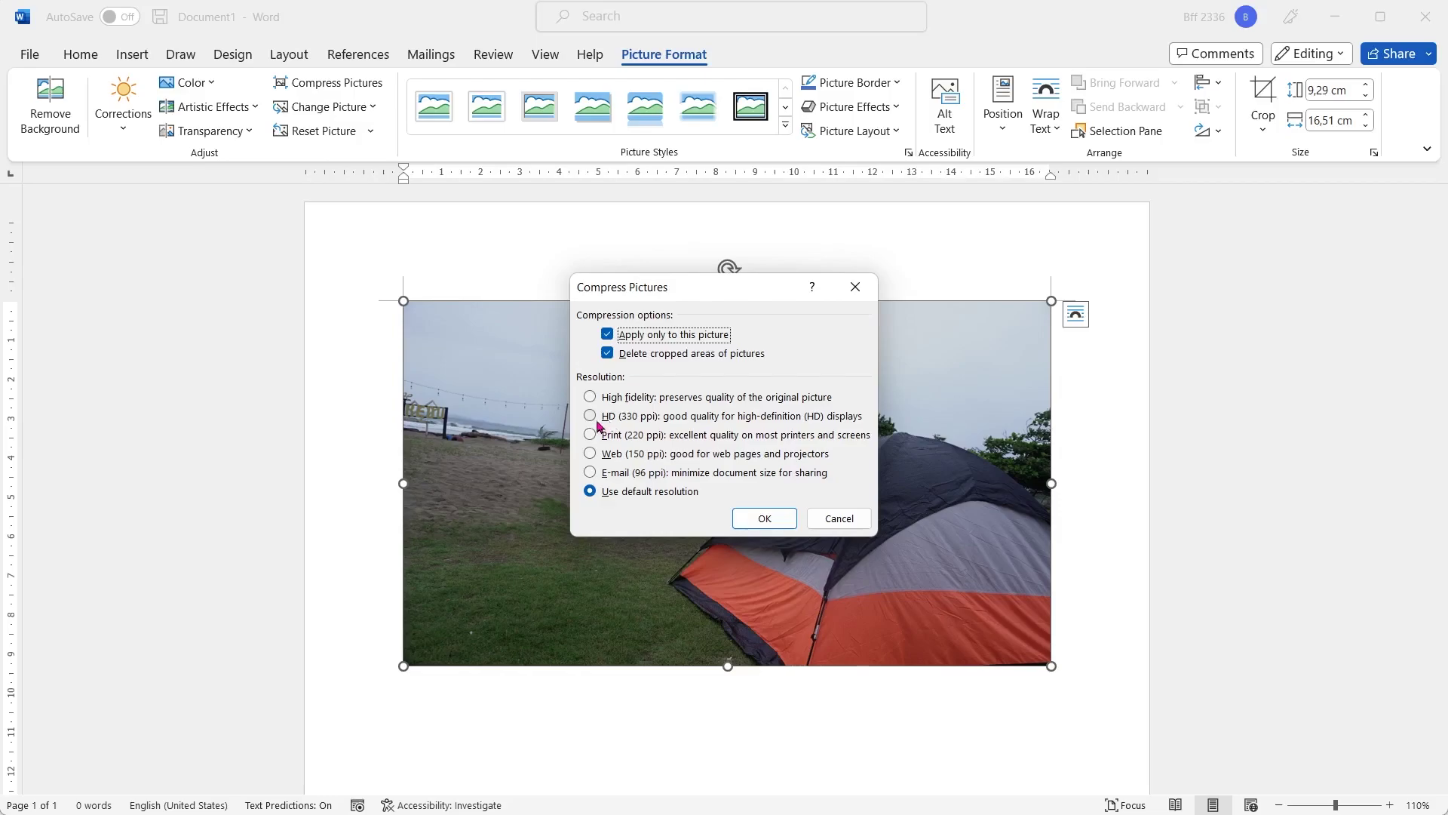
{"action": "left_click", "coordinate": [591, 416]}
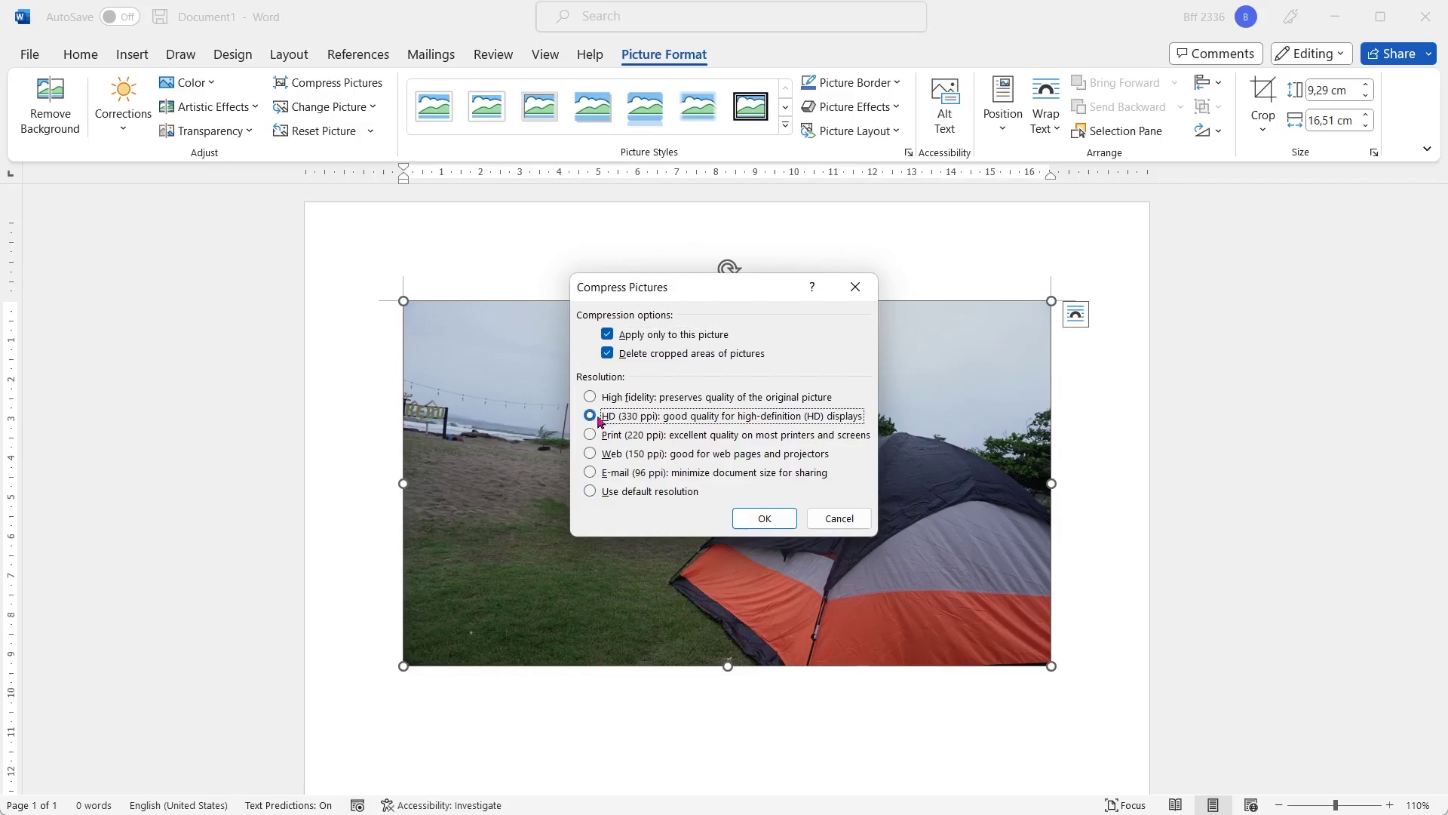
{"action": "left_click", "coordinate": [775, 513]}
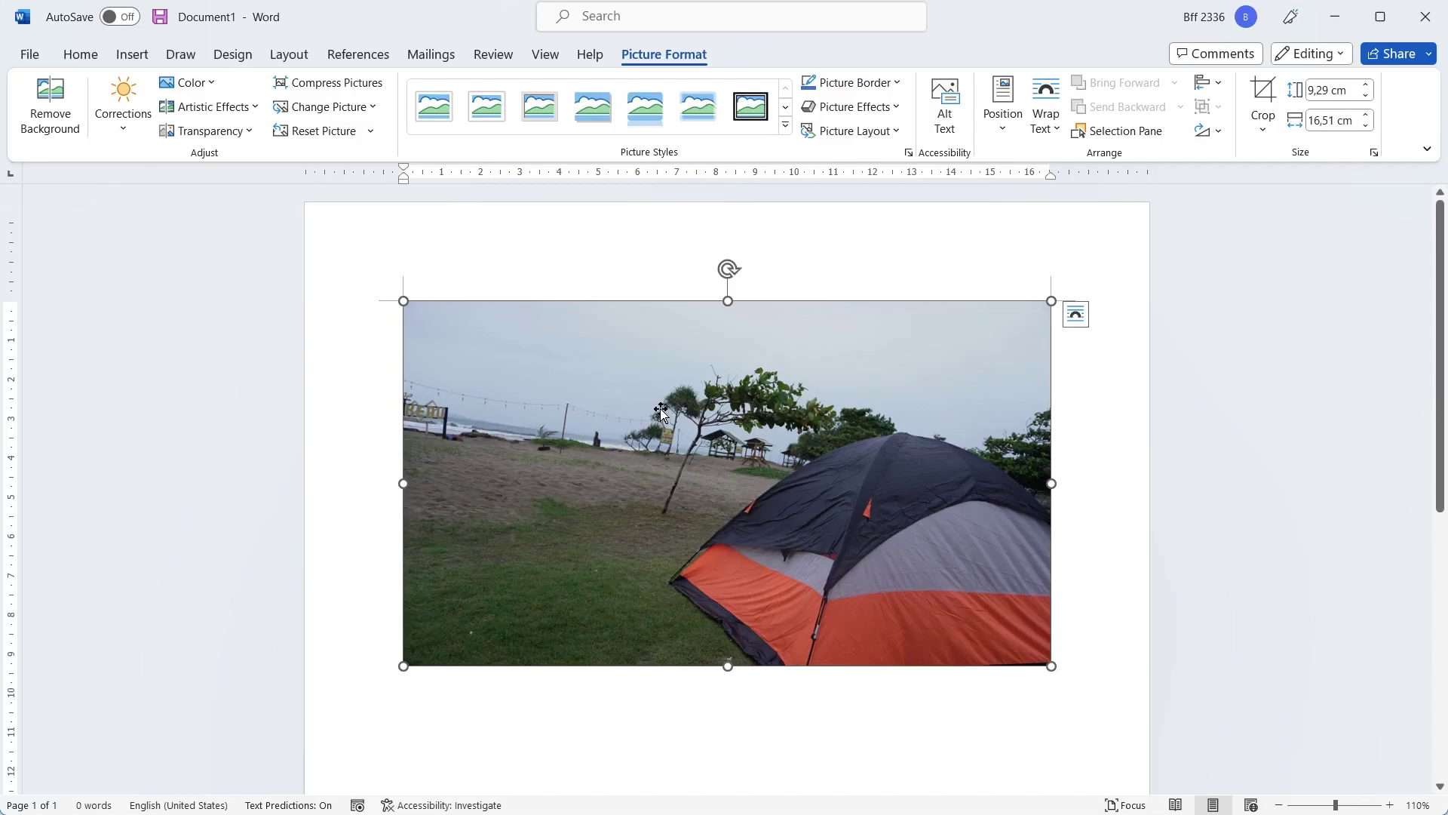
Save the compressed photo as the JPEG picture 'Foto 2', then minimize Word
{"action": "right_click", "coordinate": [650, 369]}
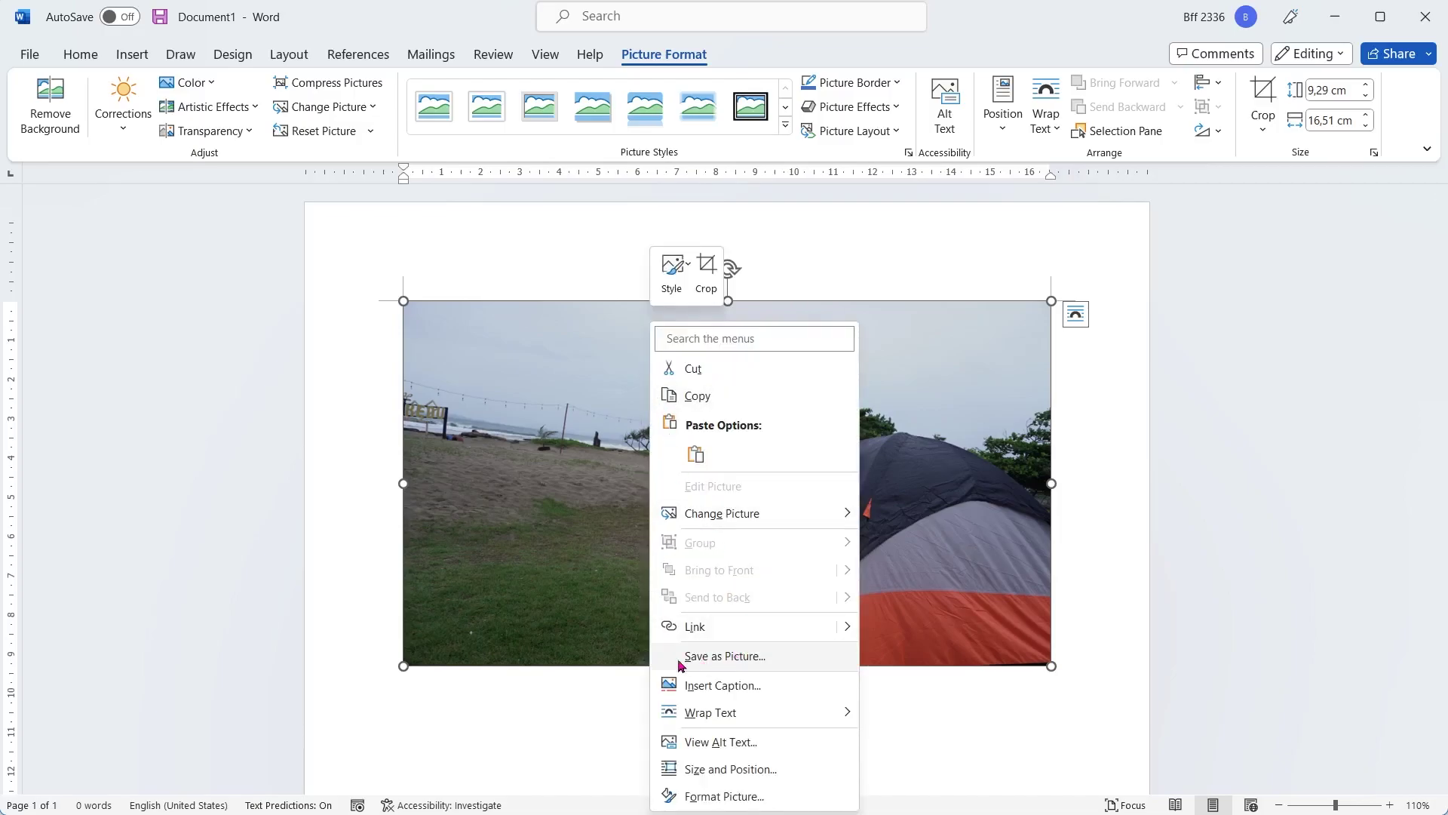
{"action": "left_click", "coordinate": [760, 661]}
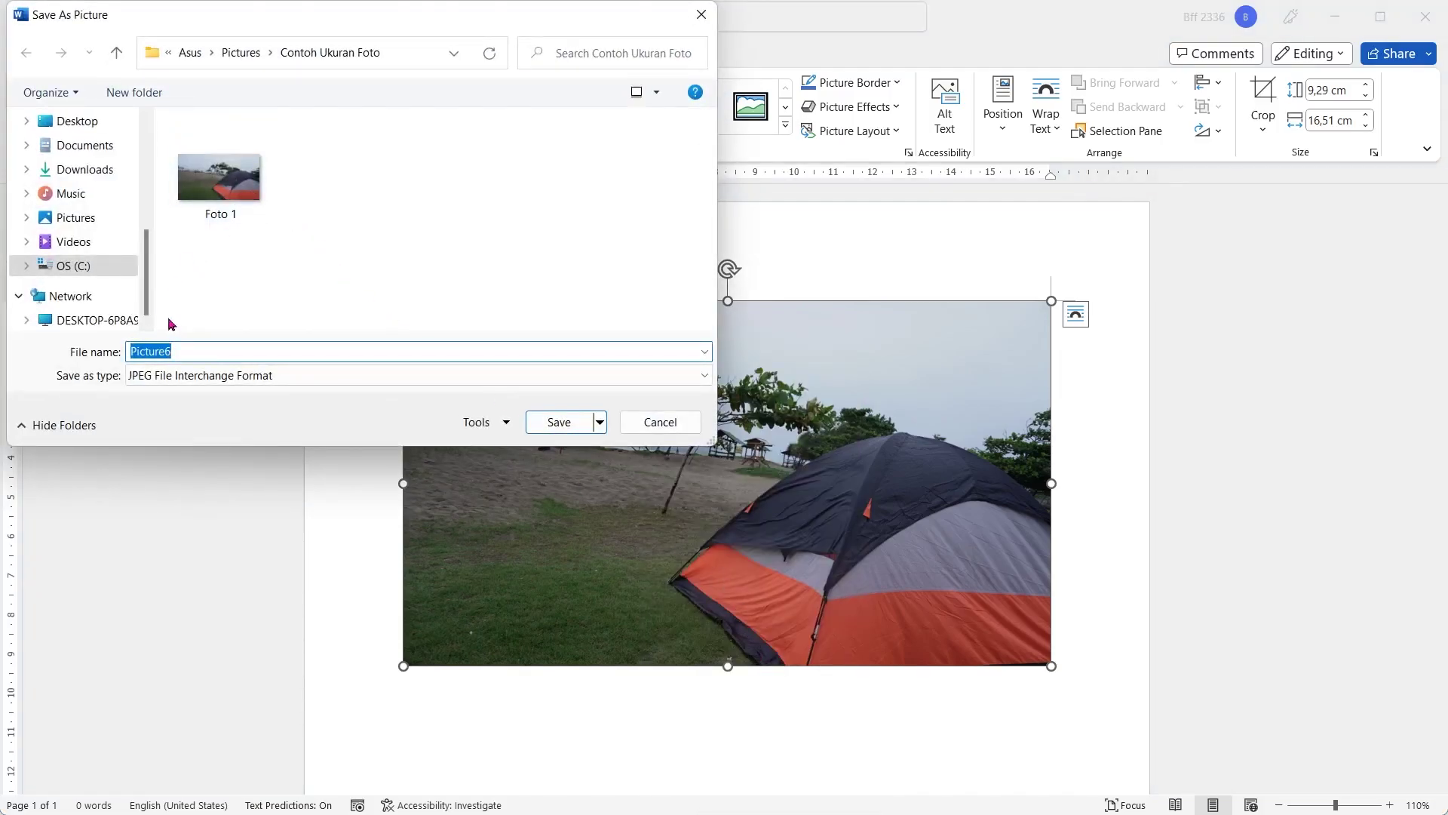
{"action": "left_click", "coordinate": [186, 350]}
{"action": "double_click", "coordinate": [186, 350]}
{"action": "type", "text": "F"}
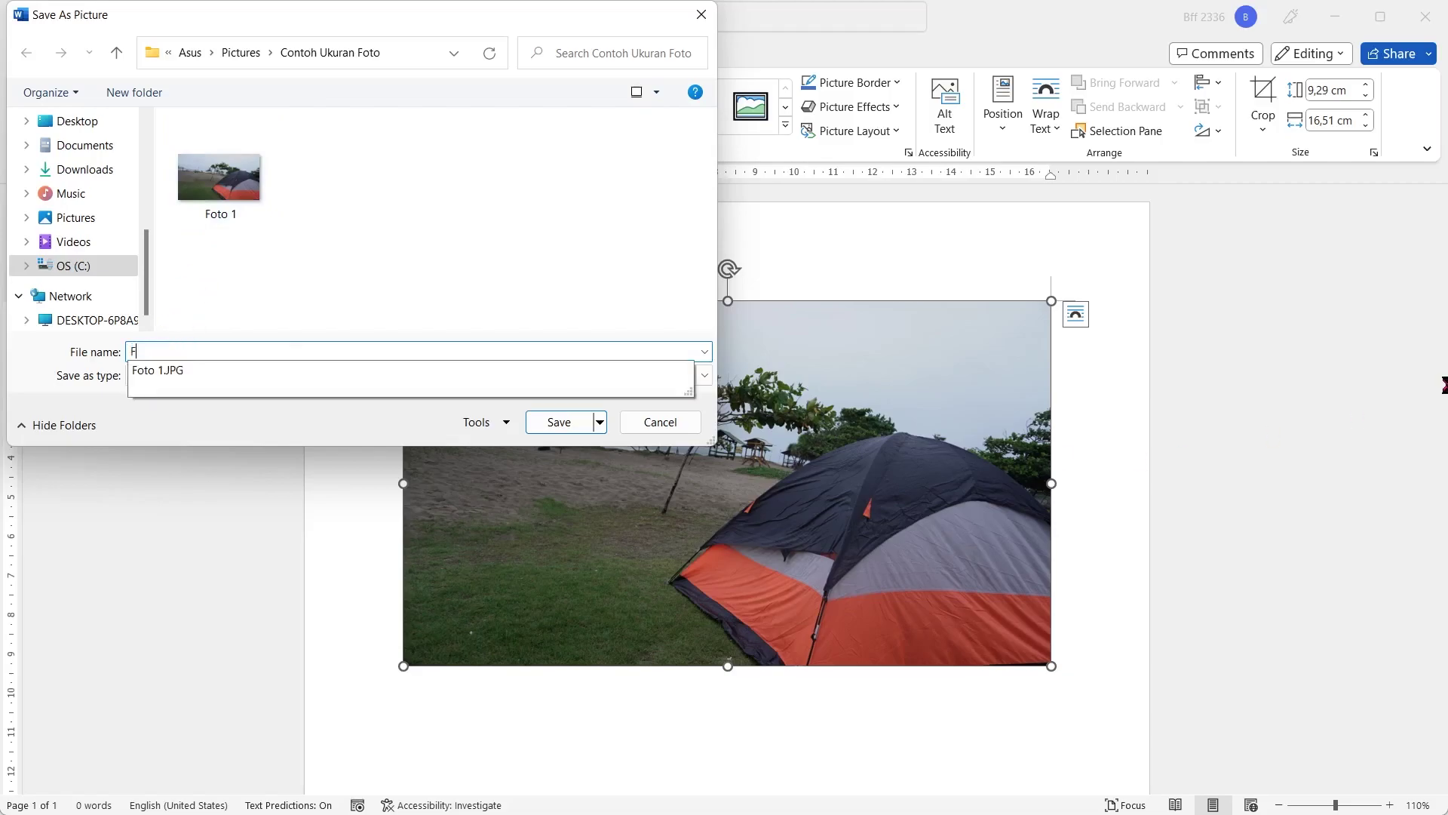
{"action": "type", "text": "oto"}
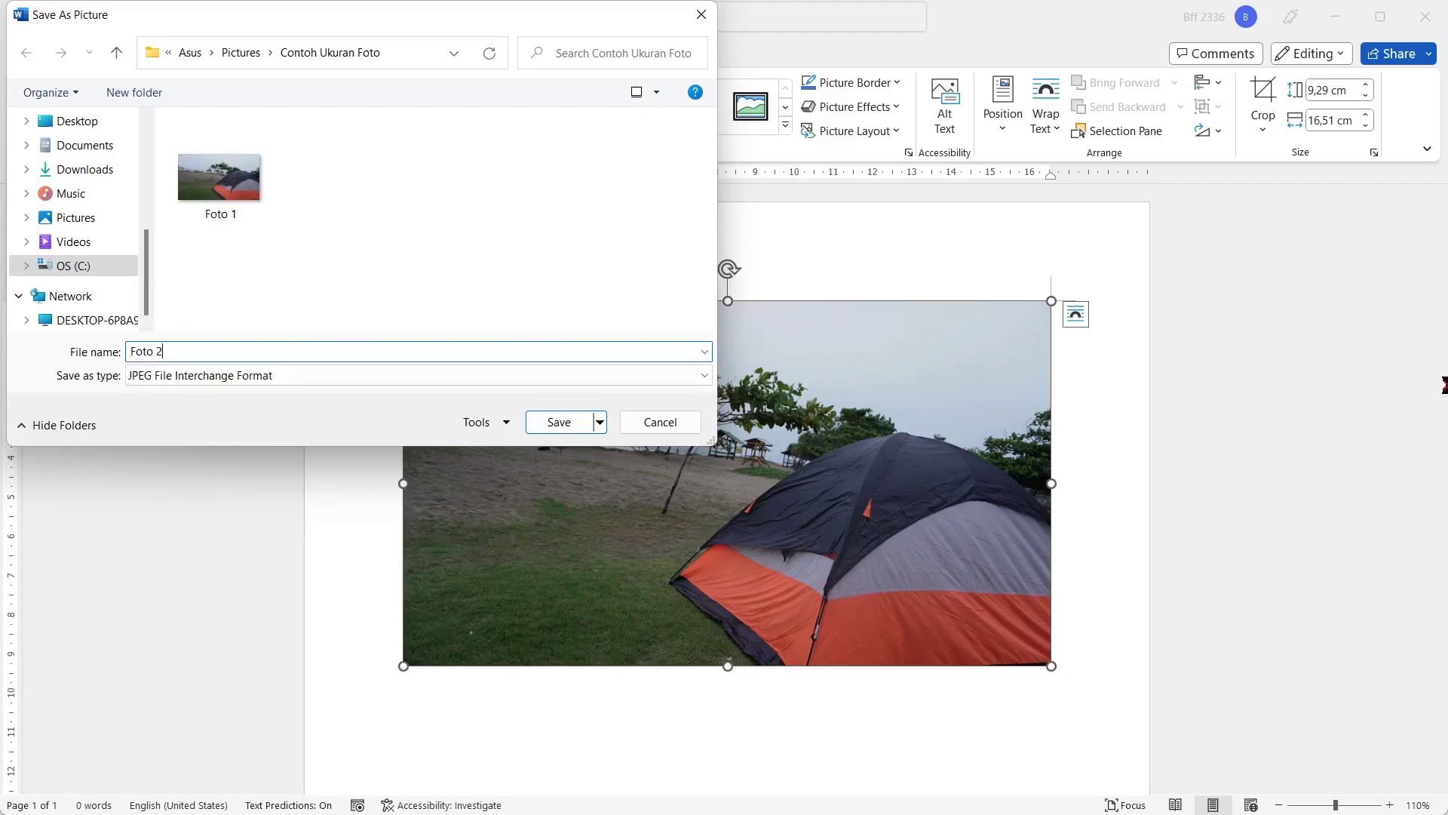
{"action": "type", "text": " 2"}
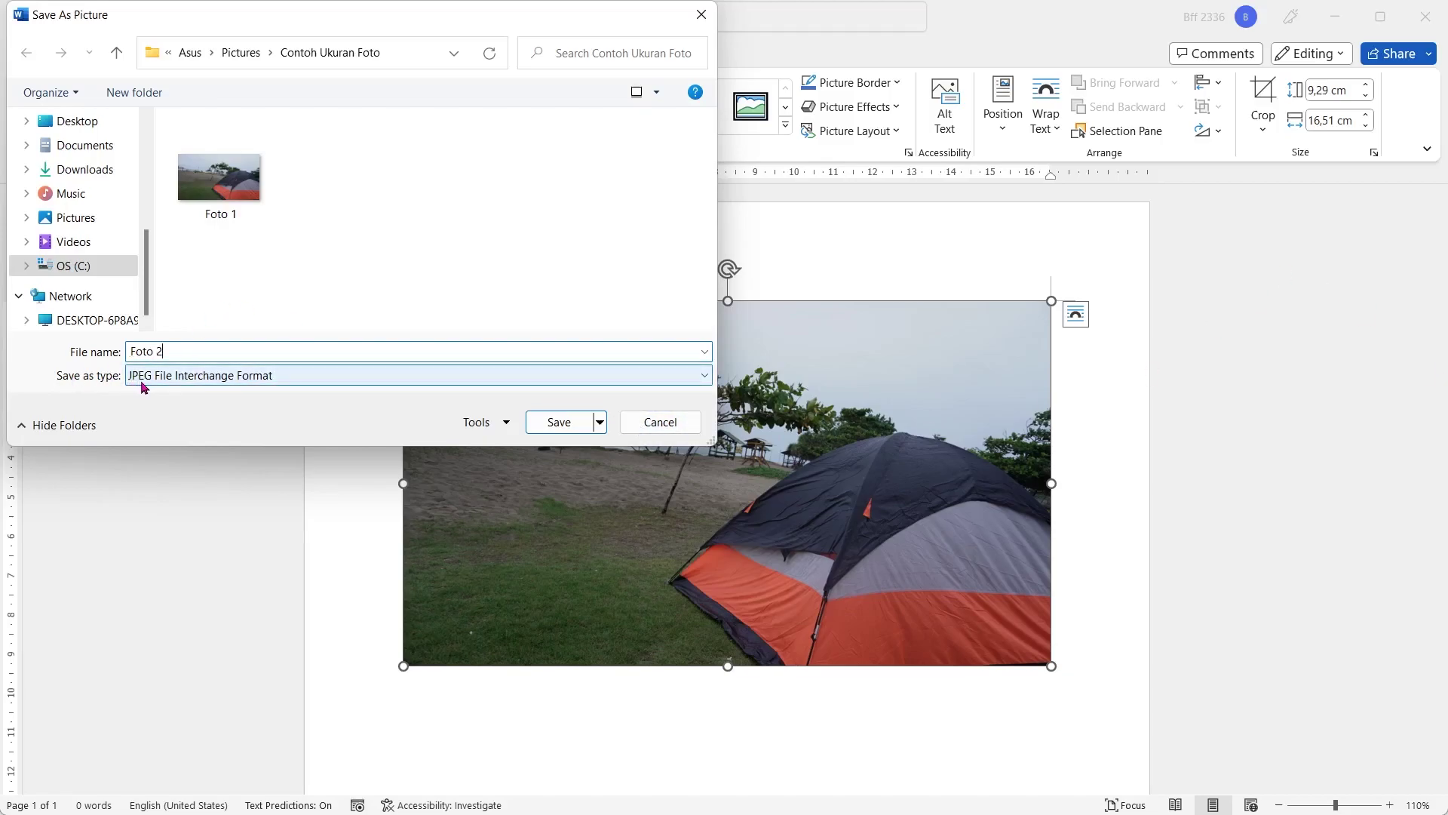
{"action": "left_click", "coordinate": [559, 423]}
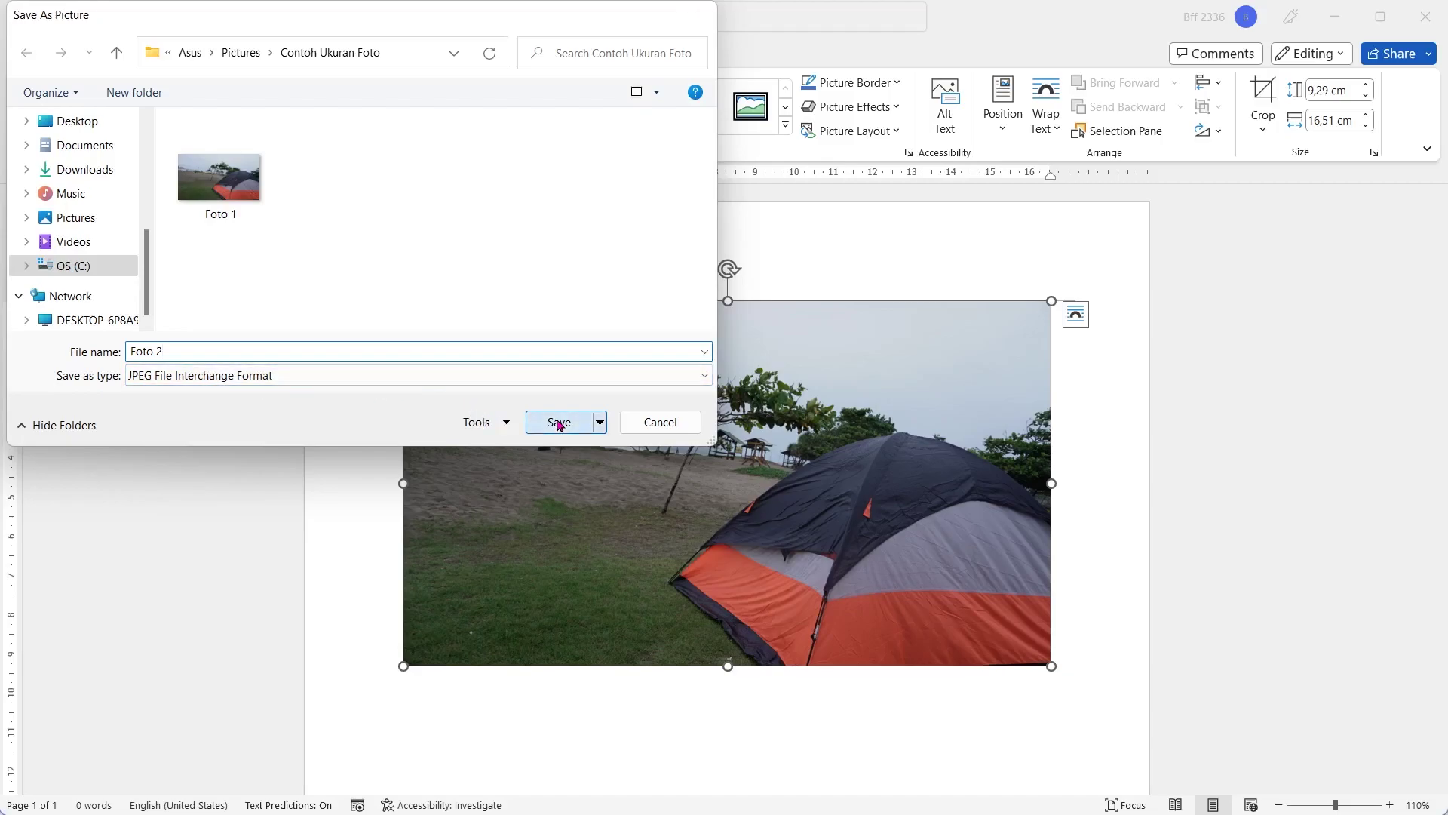
{"action": "left_click", "coordinate": [1335, 22]}
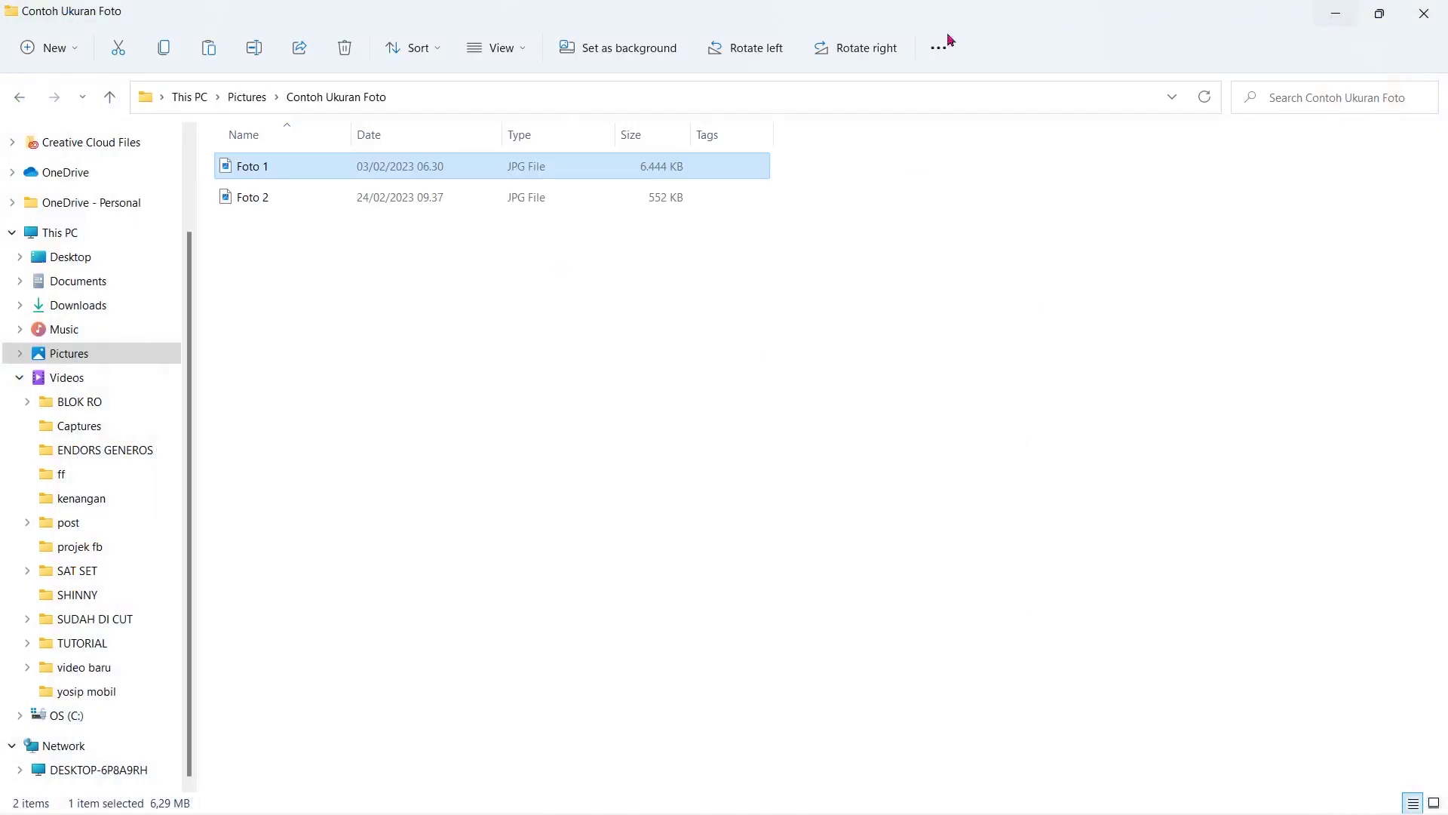
Select Foto 2 in Explorer to see its 552 KB size against Foto 1's 6.444 KB
{"action": "left_click", "coordinate": [254, 203]}
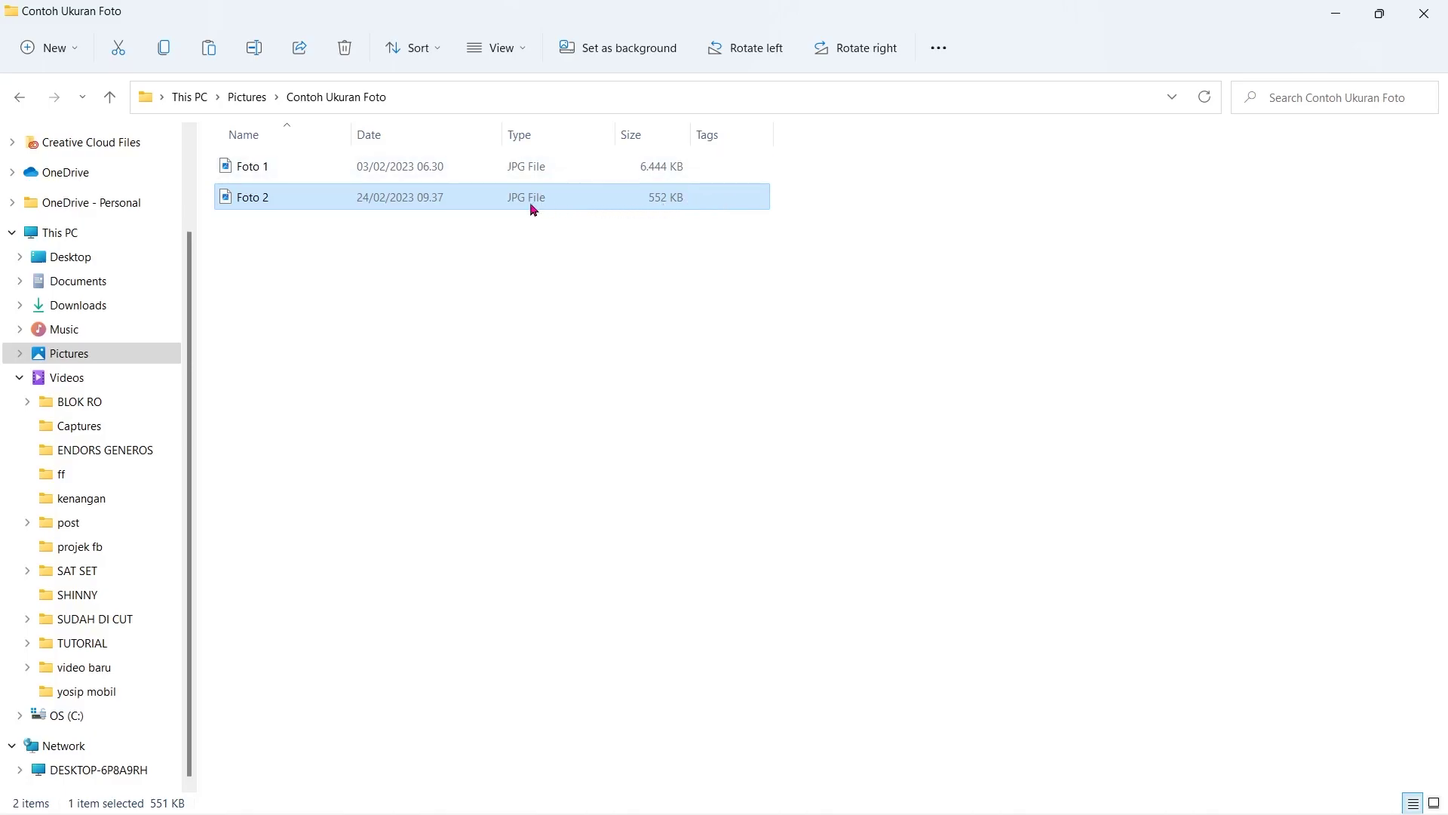
{"action": "double_click", "coordinate": [316, 198]}
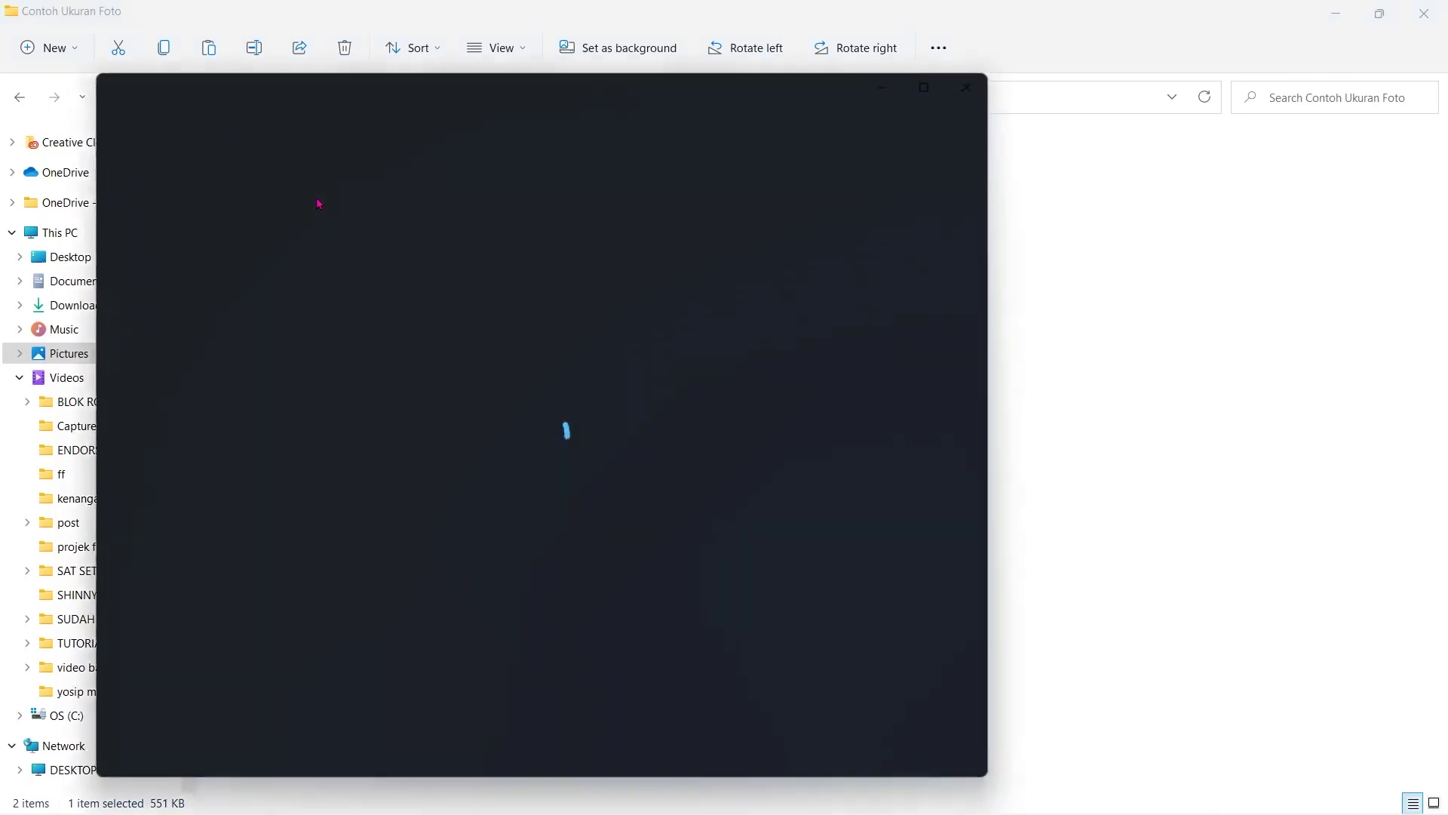
{"action": "scroll", "coordinate": [553, 455], "scroll_direction": "up", "scroll_amount": 2}
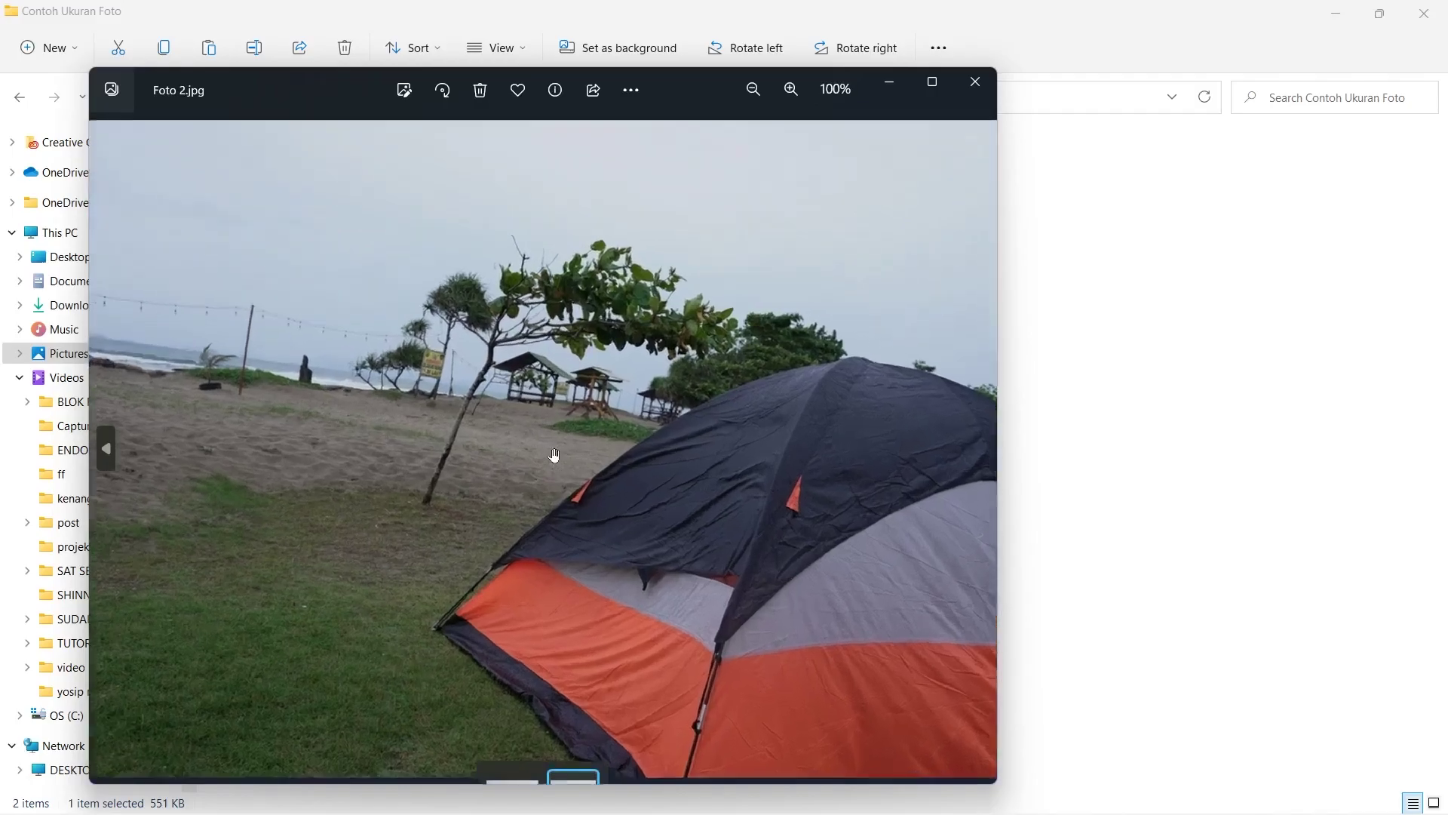
{"action": "scroll", "coordinate": [553, 456], "scroll_direction": "up", "scroll_amount": 3}
{"action": "scroll", "coordinate": [553, 456], "scroll_direction": "up", "scroll_amount": 2}
{"action": "scroll", "coordinate": [553, 456], "scroll_direction": "up", "scroll_amount": 2}
{"action": "mouse_move", "coordinate": [380, 328]}
{"action": "left_mouse_down"}
{"action": "mouse_move", "coordinate": [453, 310]}
{"action": "mouse_move", "coordinate": [783, 540]}
{"action": "left_mouse_up"}
{"action": "mouse_move", "coordinate": [519, 389]}
{"action": "left_mouse_down"}
{"action": "mouse_move", "coordinate": [702, 621]}
{"action": "mouse_move", "coordinate": [528, 466]}
{"action": "left_mouse_up"}
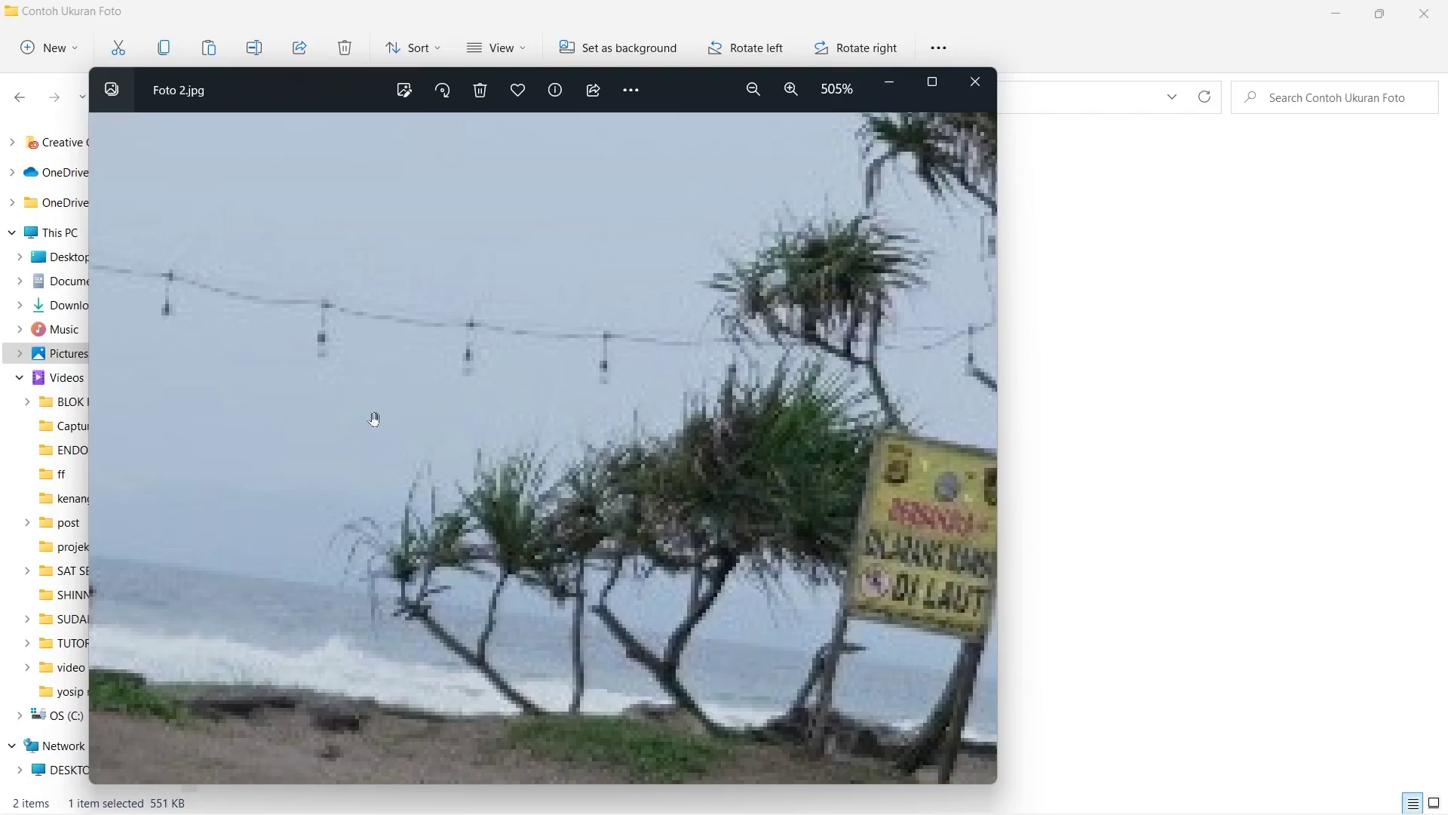
{"action": "left_click_drag", "start_coordinate": [372, 417], "coordinate": [636, 427]}
{"action": "left_click_drag", "start_coordinate": [424, 349], "coordinate": [746, 456]}
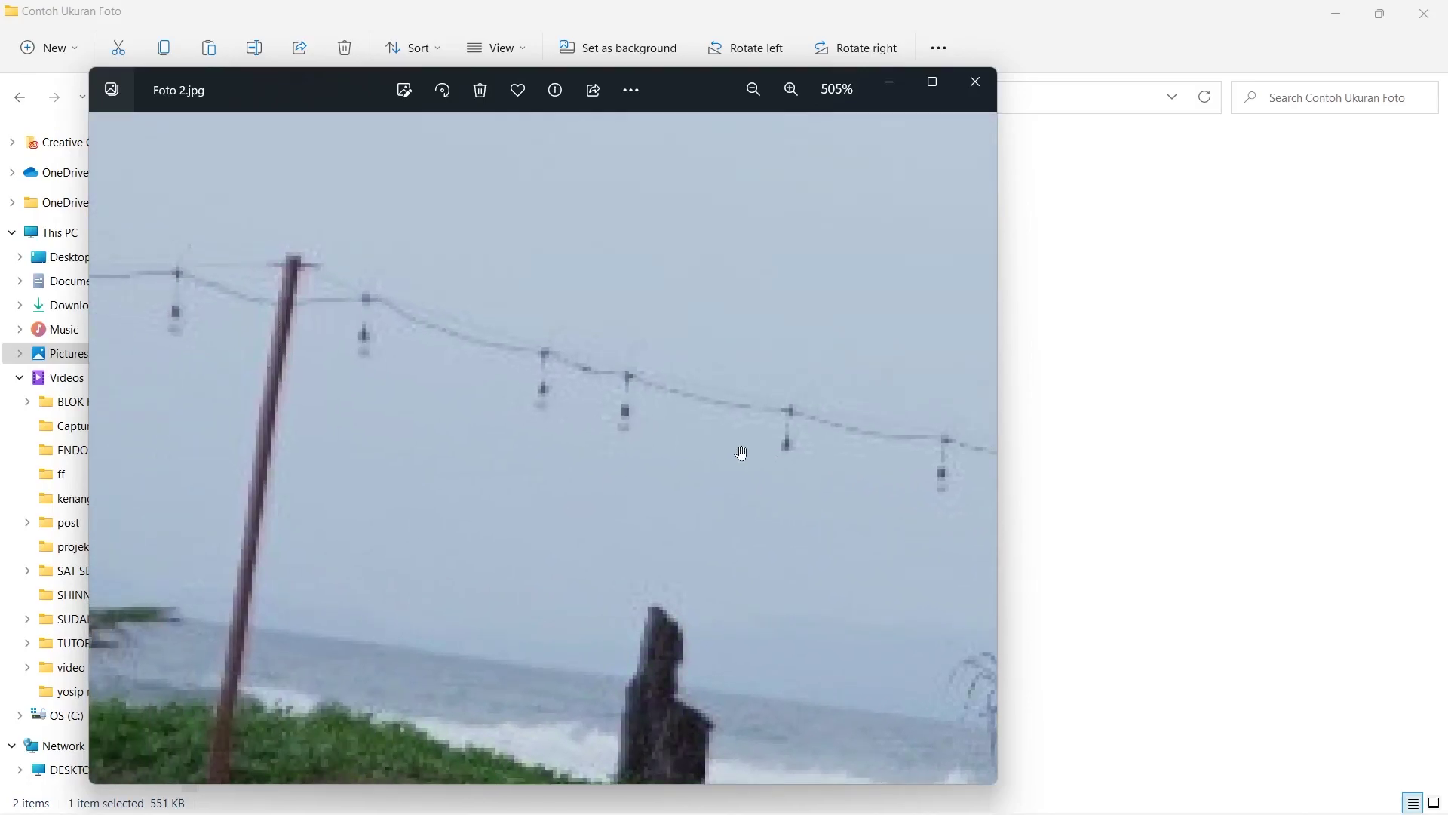
{"action": "scroll", "coordinate": [741, 453], "scroll_direction": "down", "scroll_amount": 3}
{"action": "scroll", "coordinate": [739, 451], "scroll_direction": "down", "scroll_amount": 3}
{"action": "scroll", "coordinate": [739, 451], "scroll_direction": "down", "scroll_amount": 2}
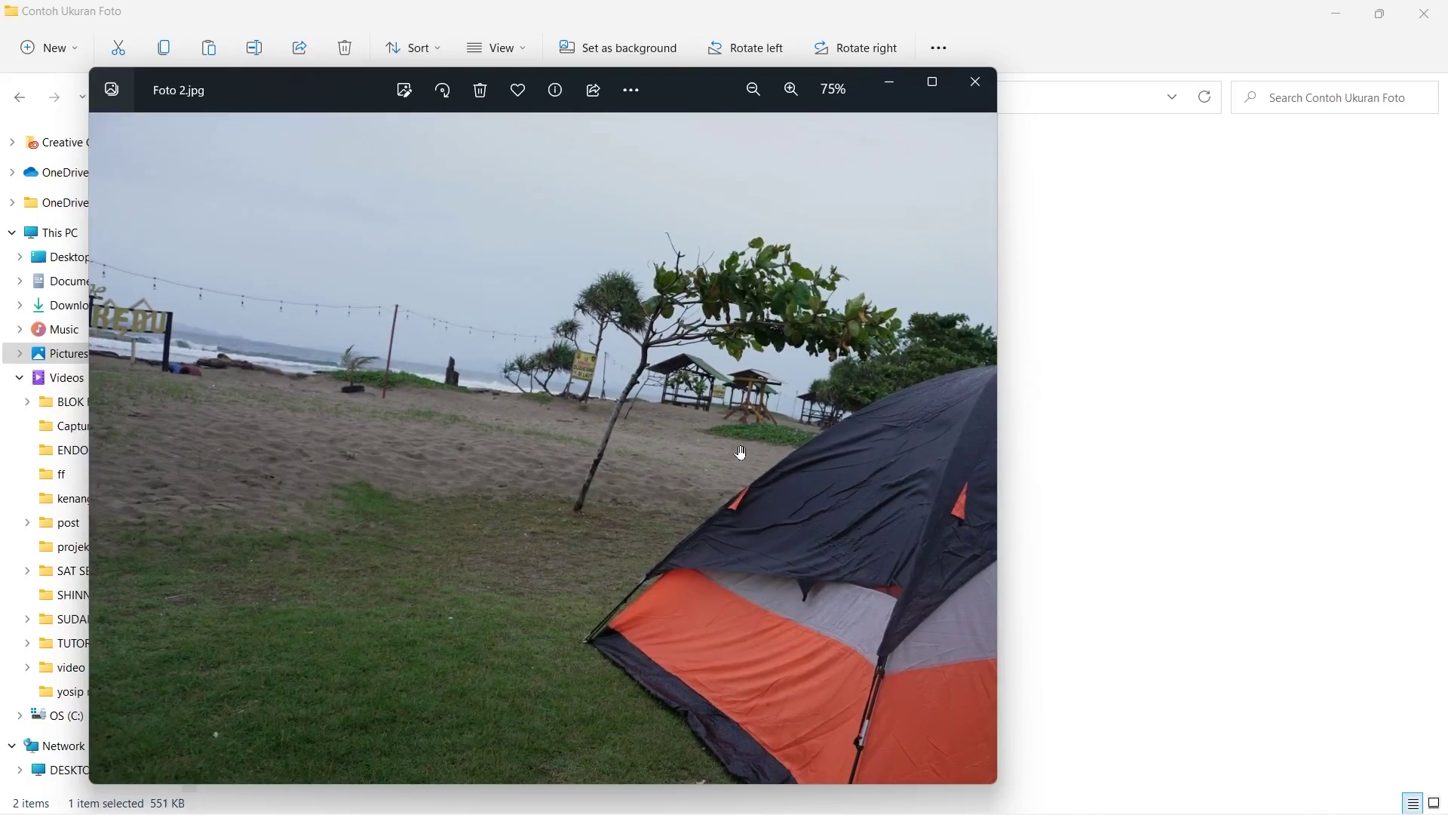
{"action": "scroll", "coordinate": [739, 452], "scroll_direction": "down", "scroll_amount": 1}
Close the Foto 2 preview, delete the compressed picture, and insert a fresh Foto 1
{"action": "left_click", "coordinate": [975, 81]}
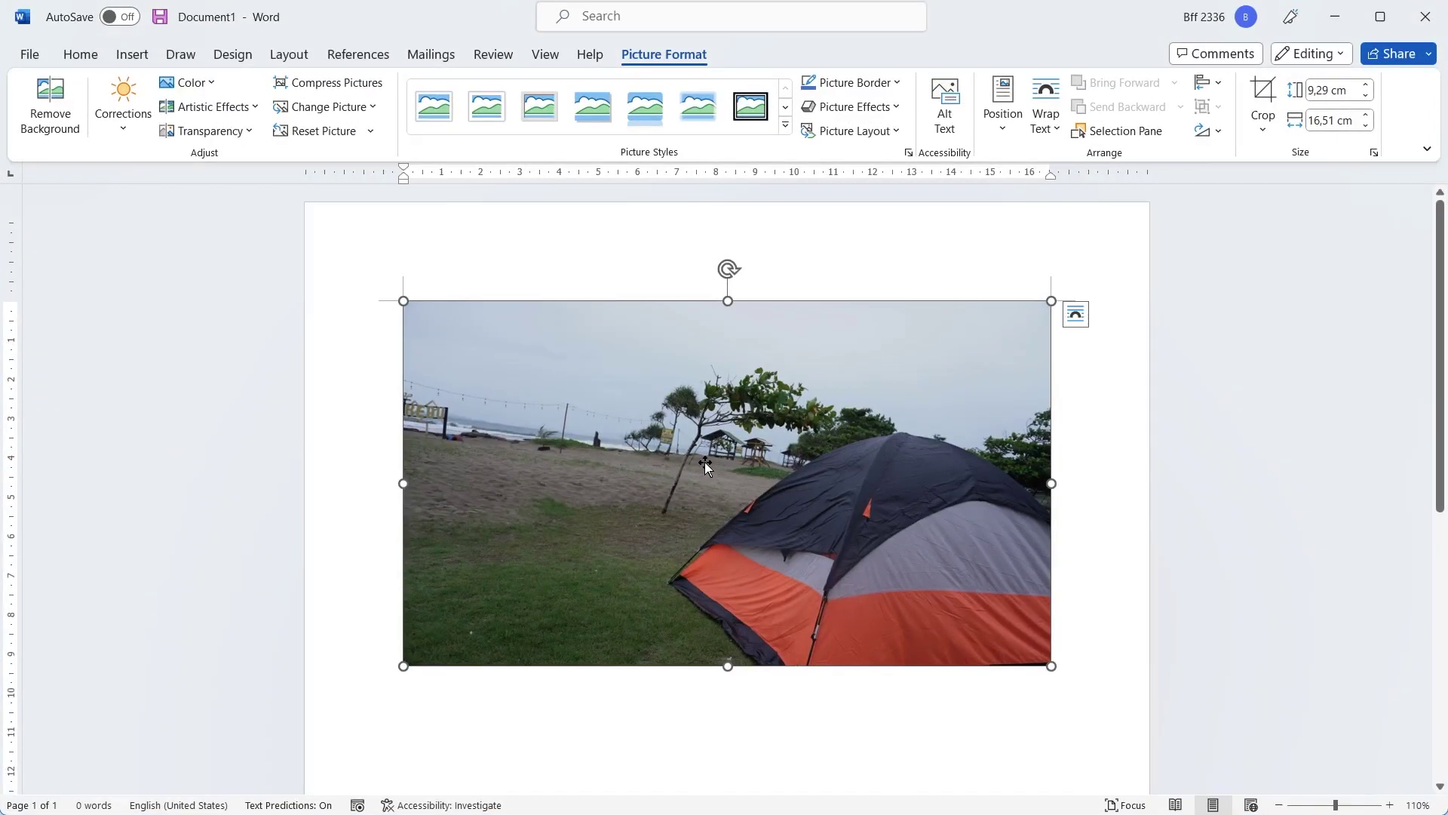
{"action": "key", "text": "Delete"}
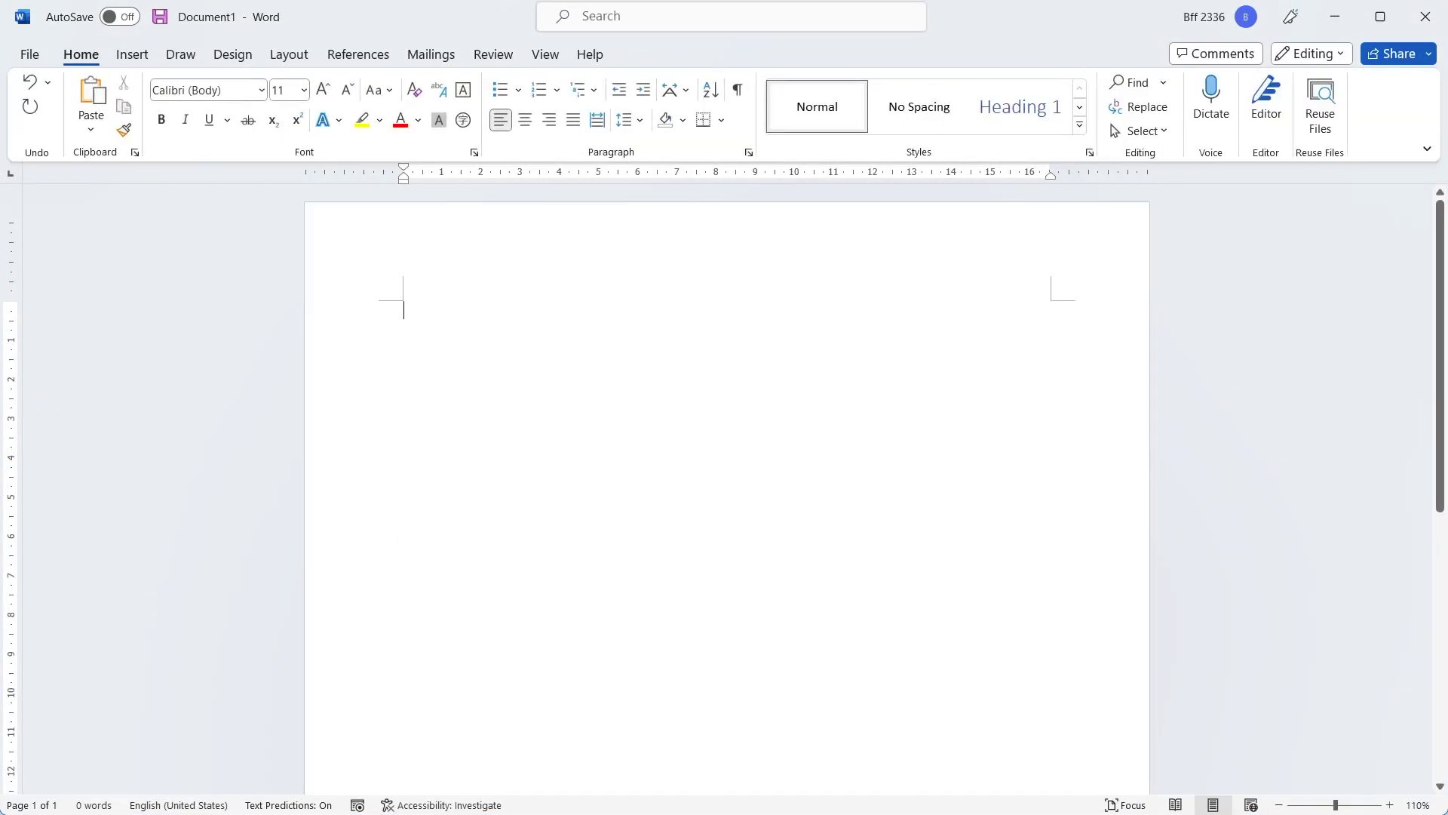
{"action": "left_click", "coordinate": [133, 56]}
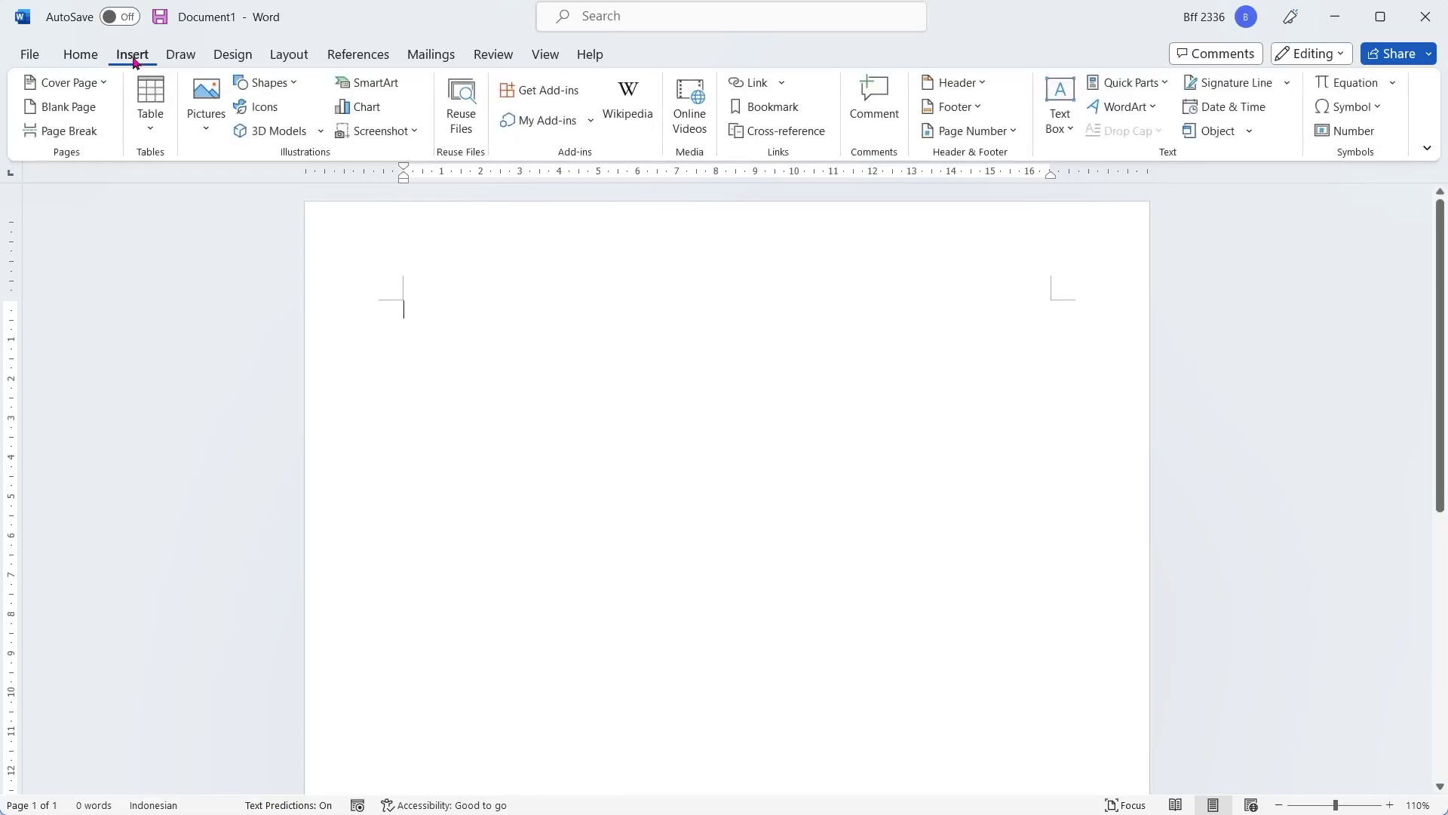
{"action": "left_click", "coordinate": [212, 136]}
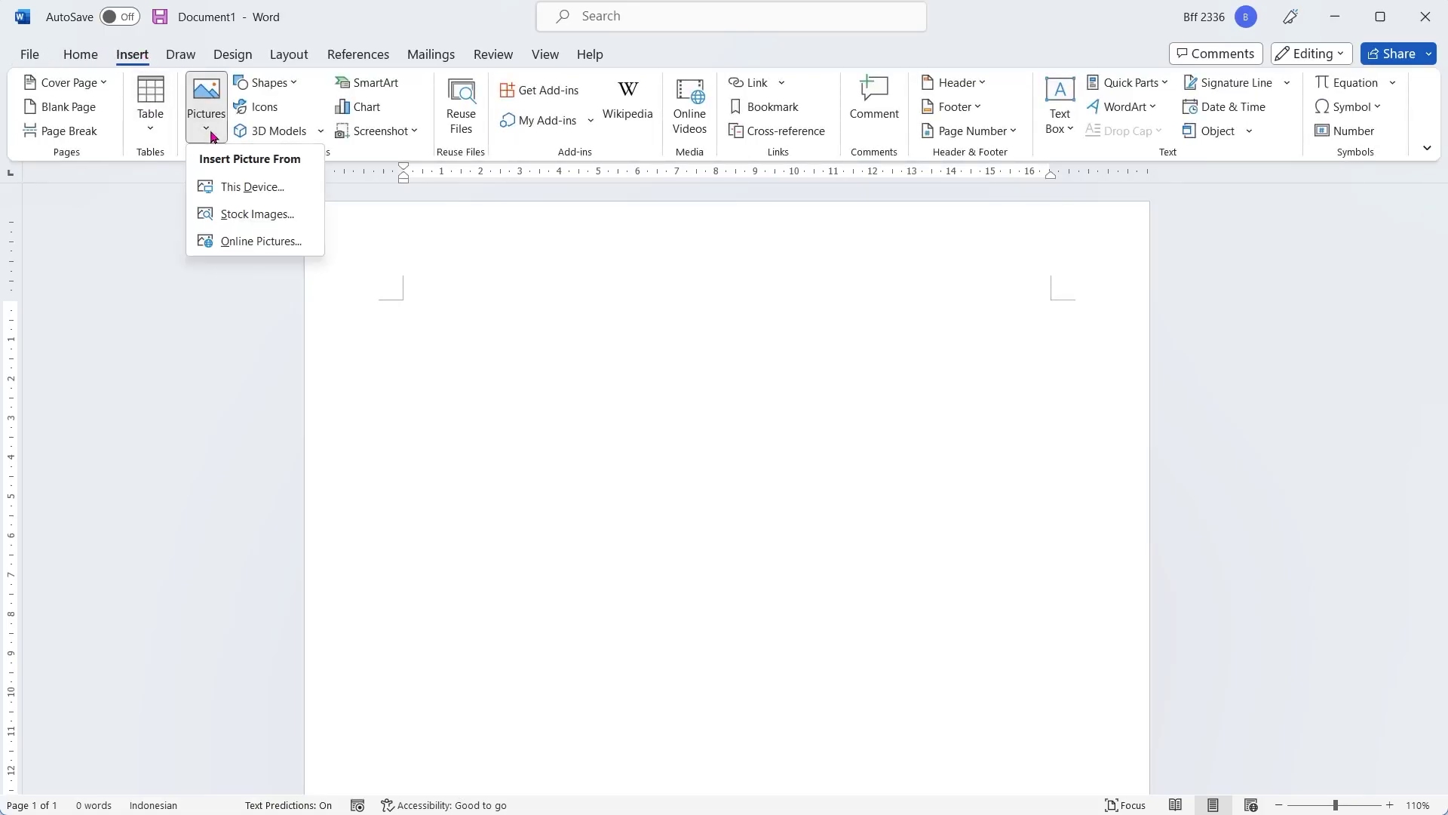
{"action": "left_click", "coordinate": [248, 194]}
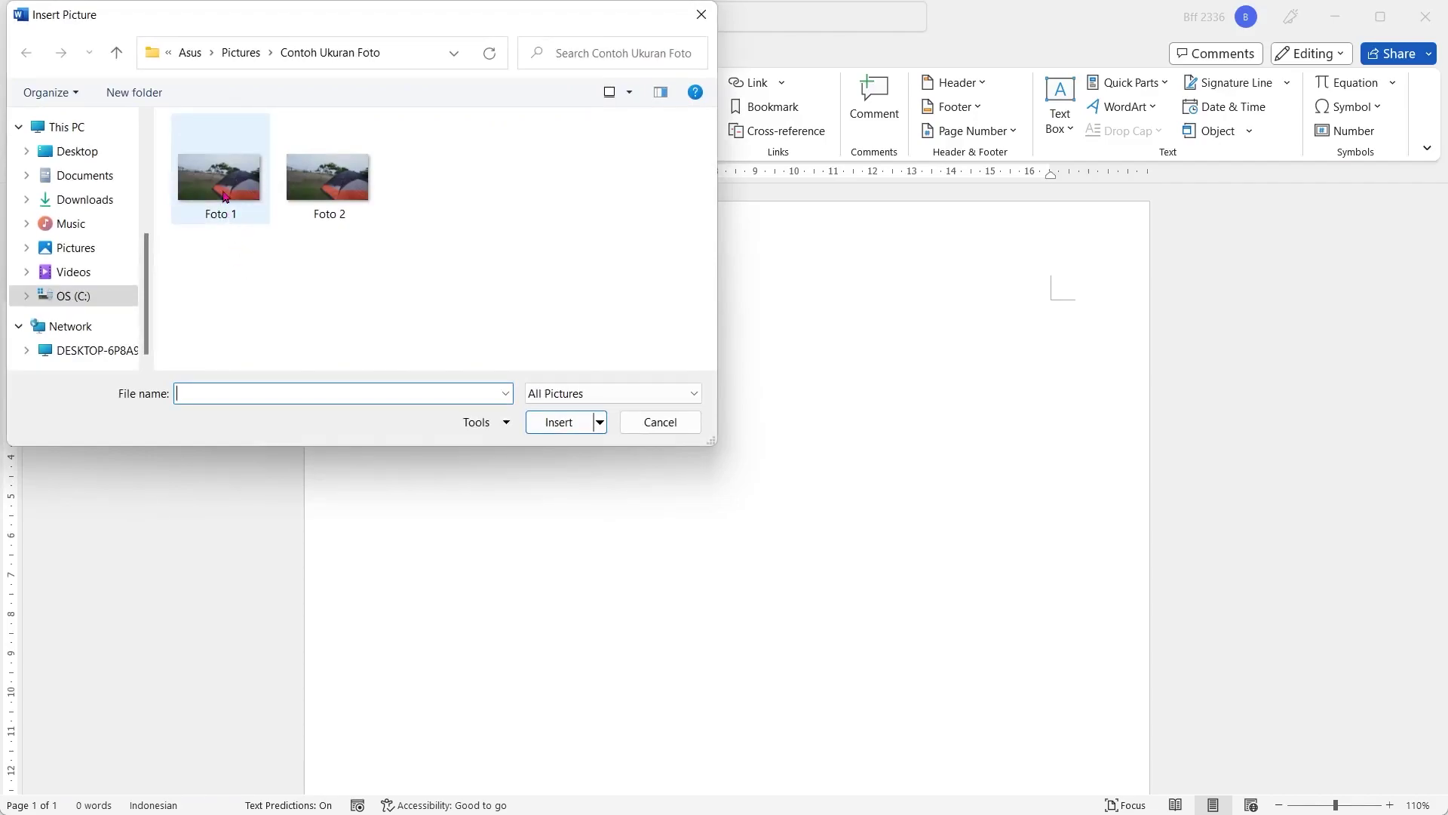
{"action": "left_click", "coordinate": [225, 197]}
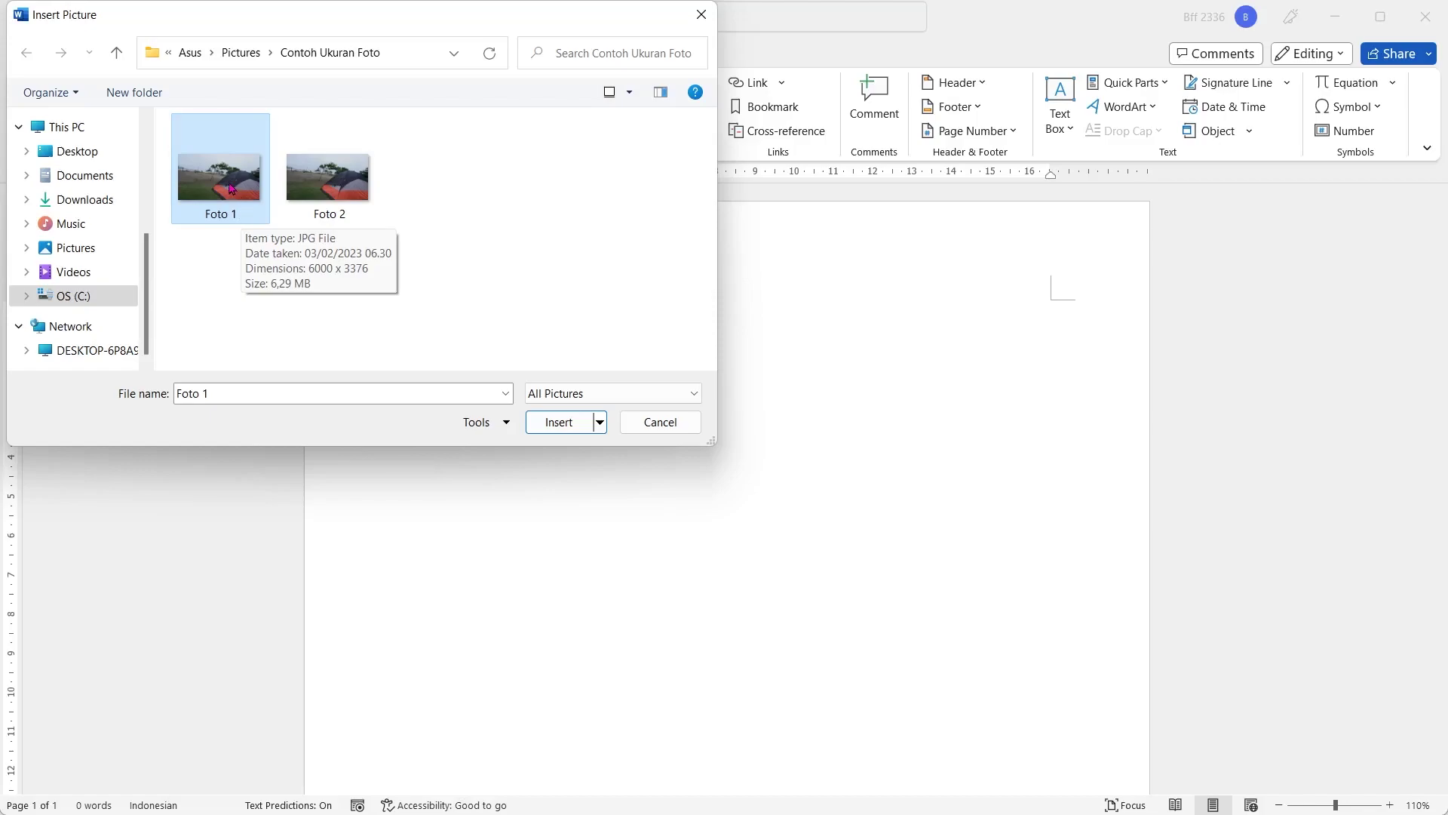
{"action": "left_click", "coordinate": [559, 422]}
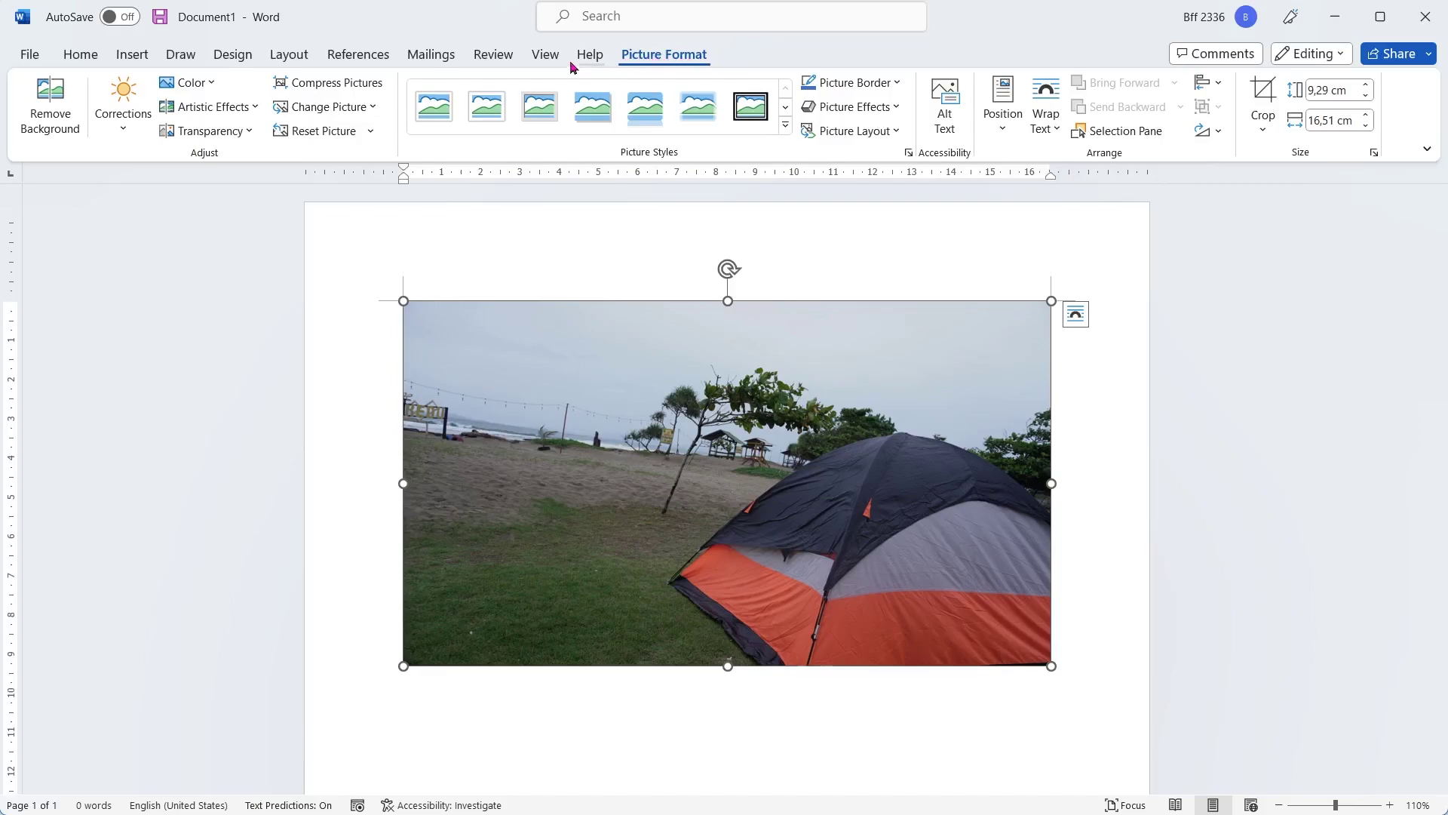
Compress the new photo with the Print (220 ppi) resolution
{"action": "left_click", "coordinate": [320, 84]}
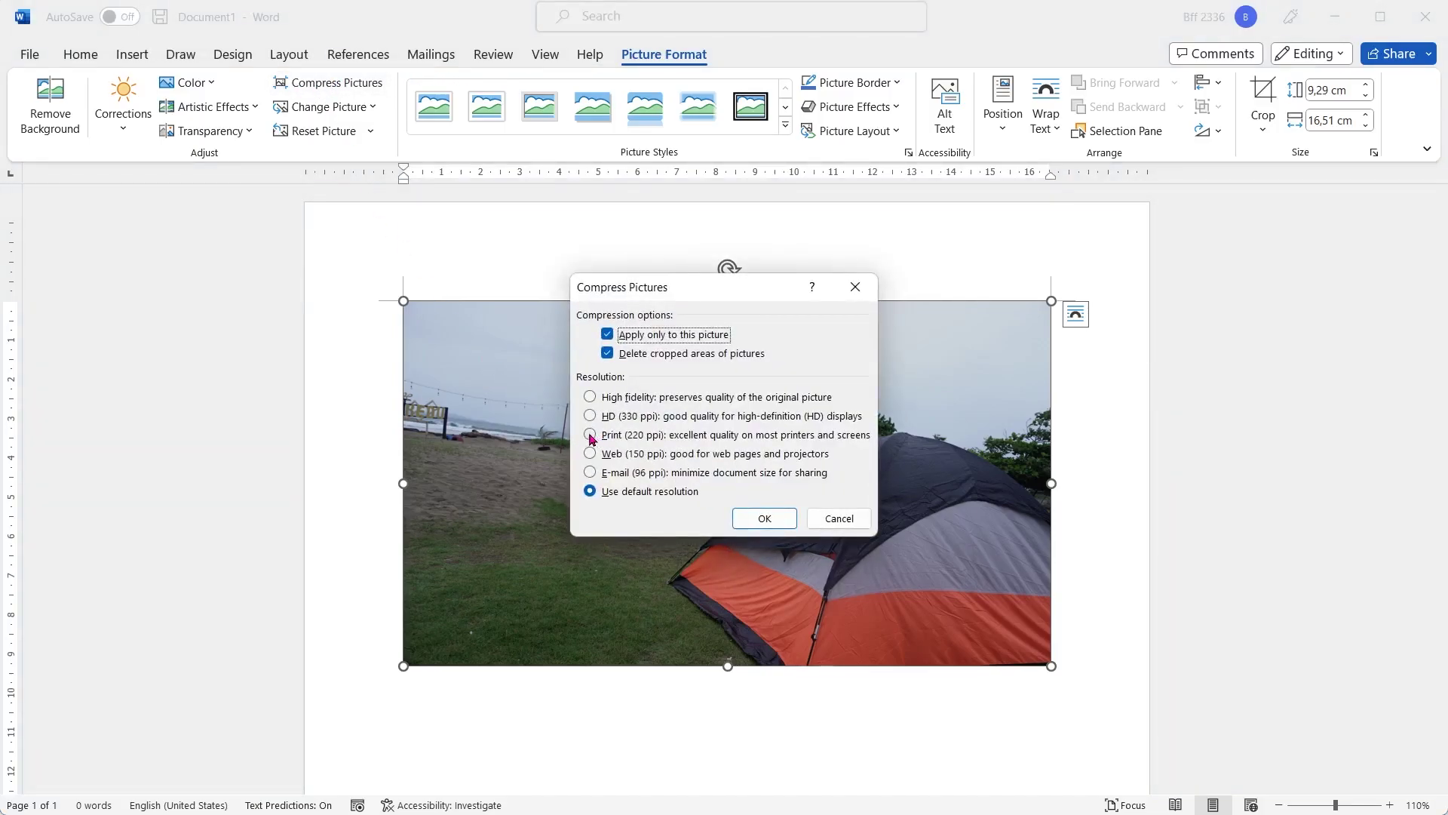
{"action": "left_click", "coordinate": [590, 436]}
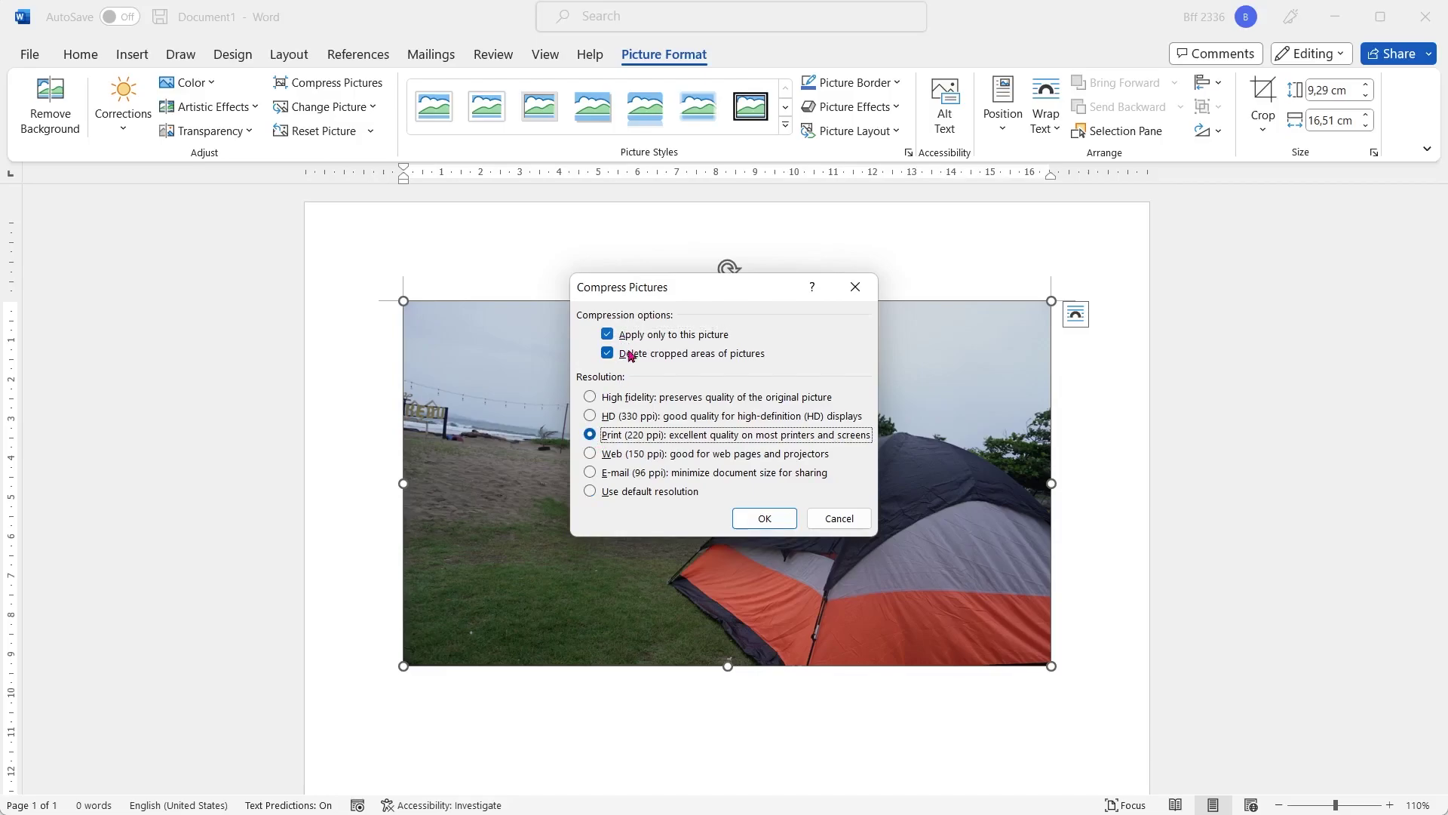
{"action": "left_click", "coordinate": [765, 519]}
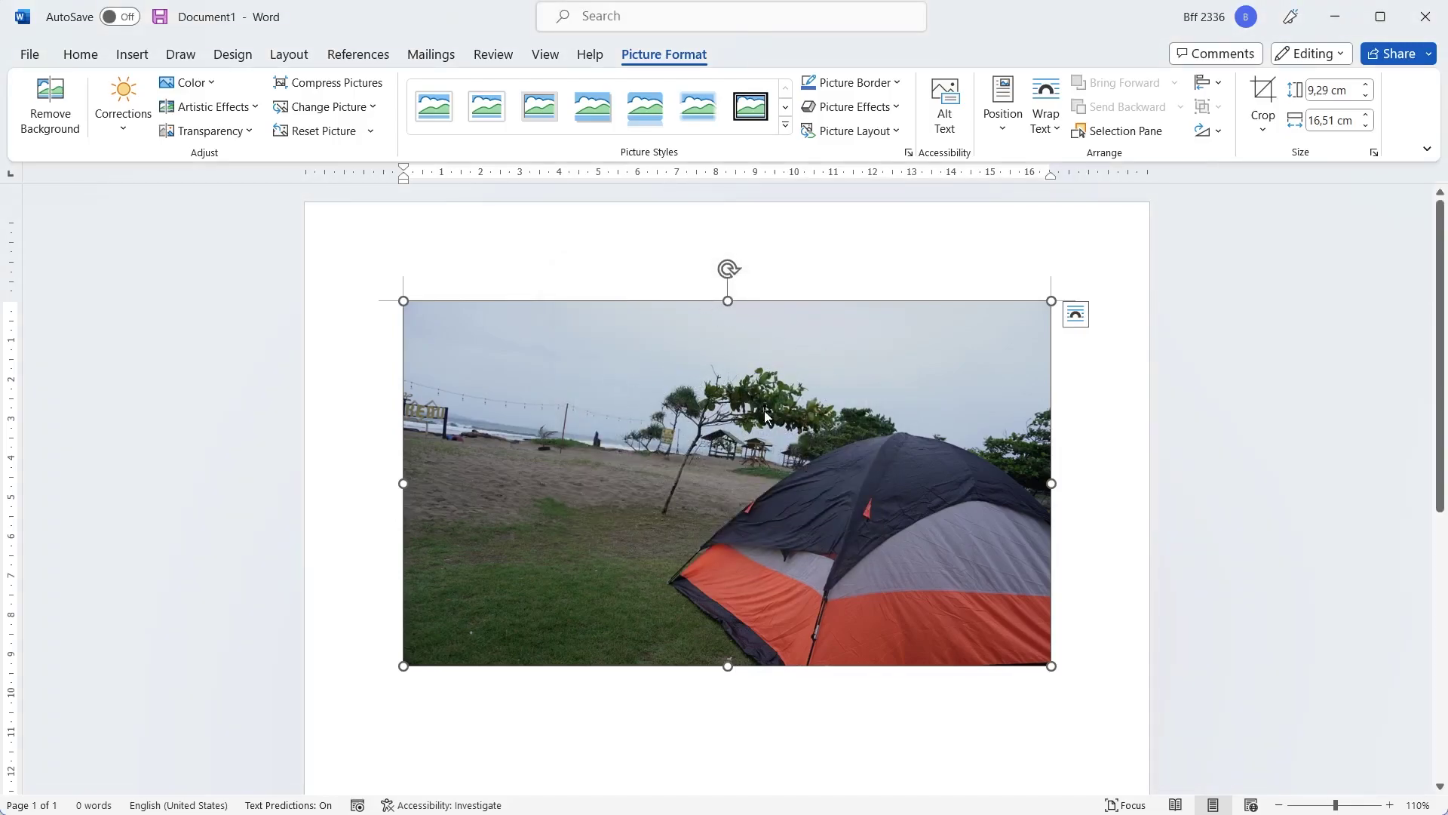
Save the 220 ppi photo as the JPEG picture 'Foto 3'
{"action": "right_click", "coordinate": [621, 375]}
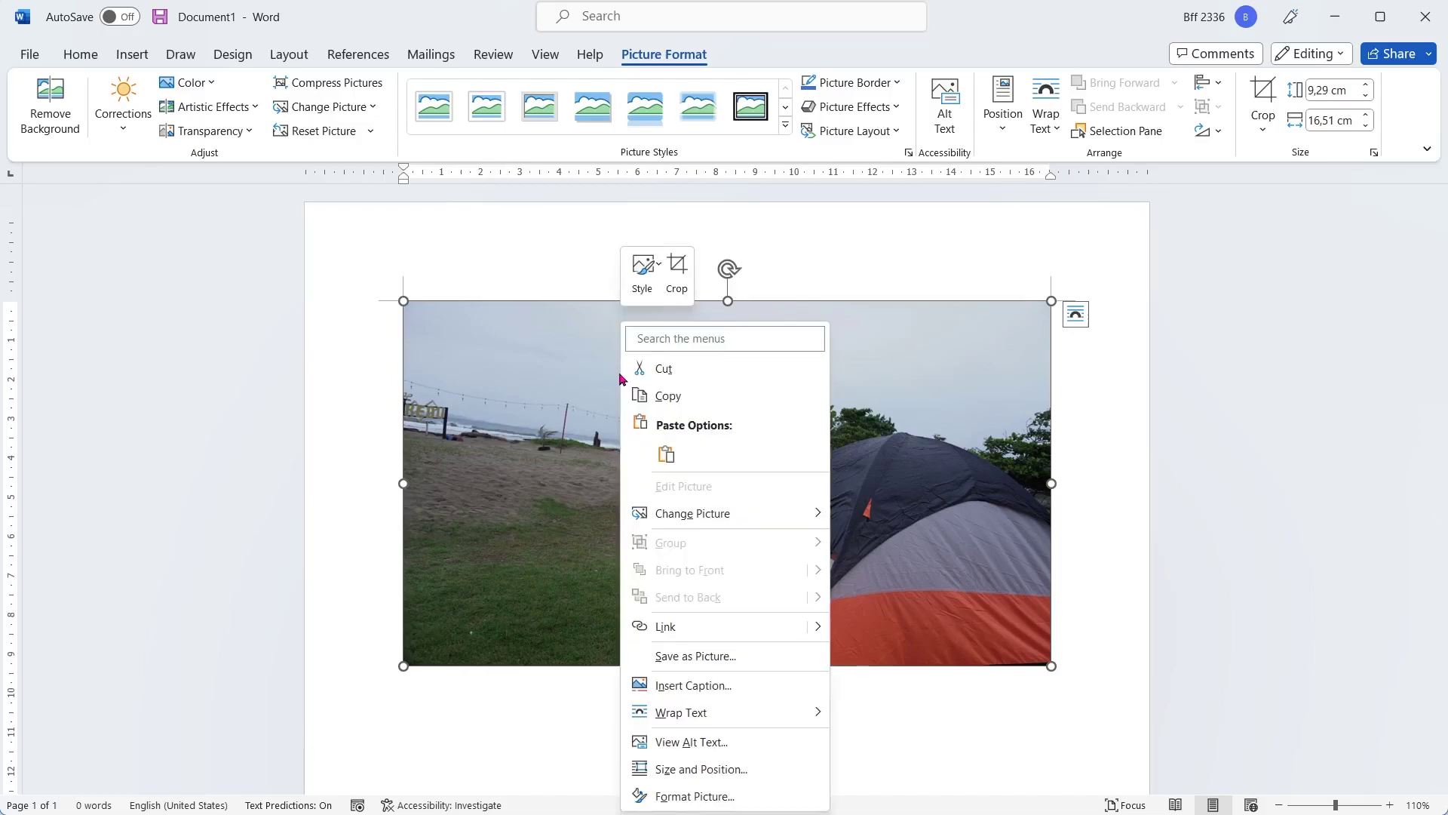
{"action": "left_click", "coordinate": [645, 656]}
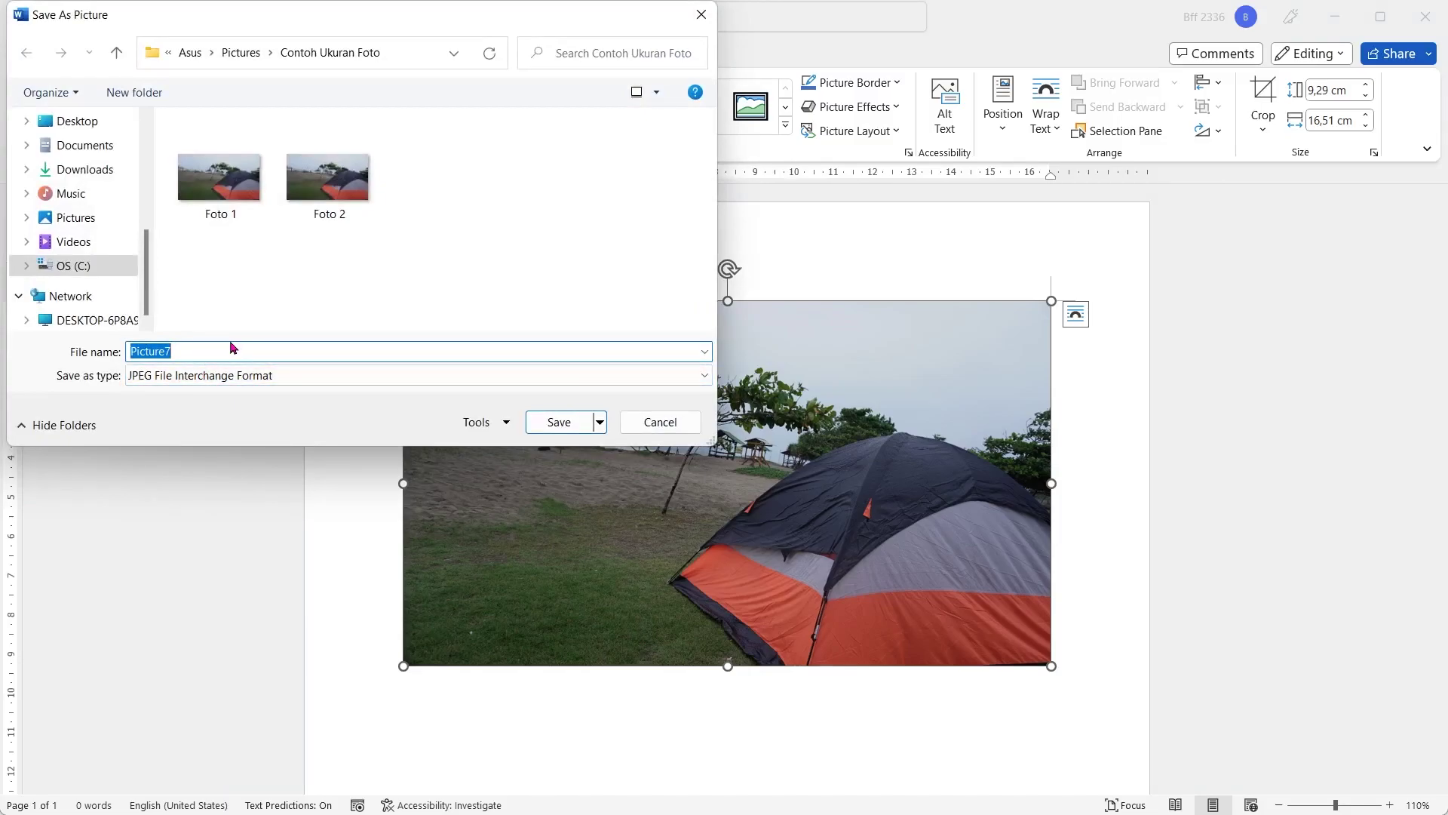
{"action": "type", "text": "Foto 3"}
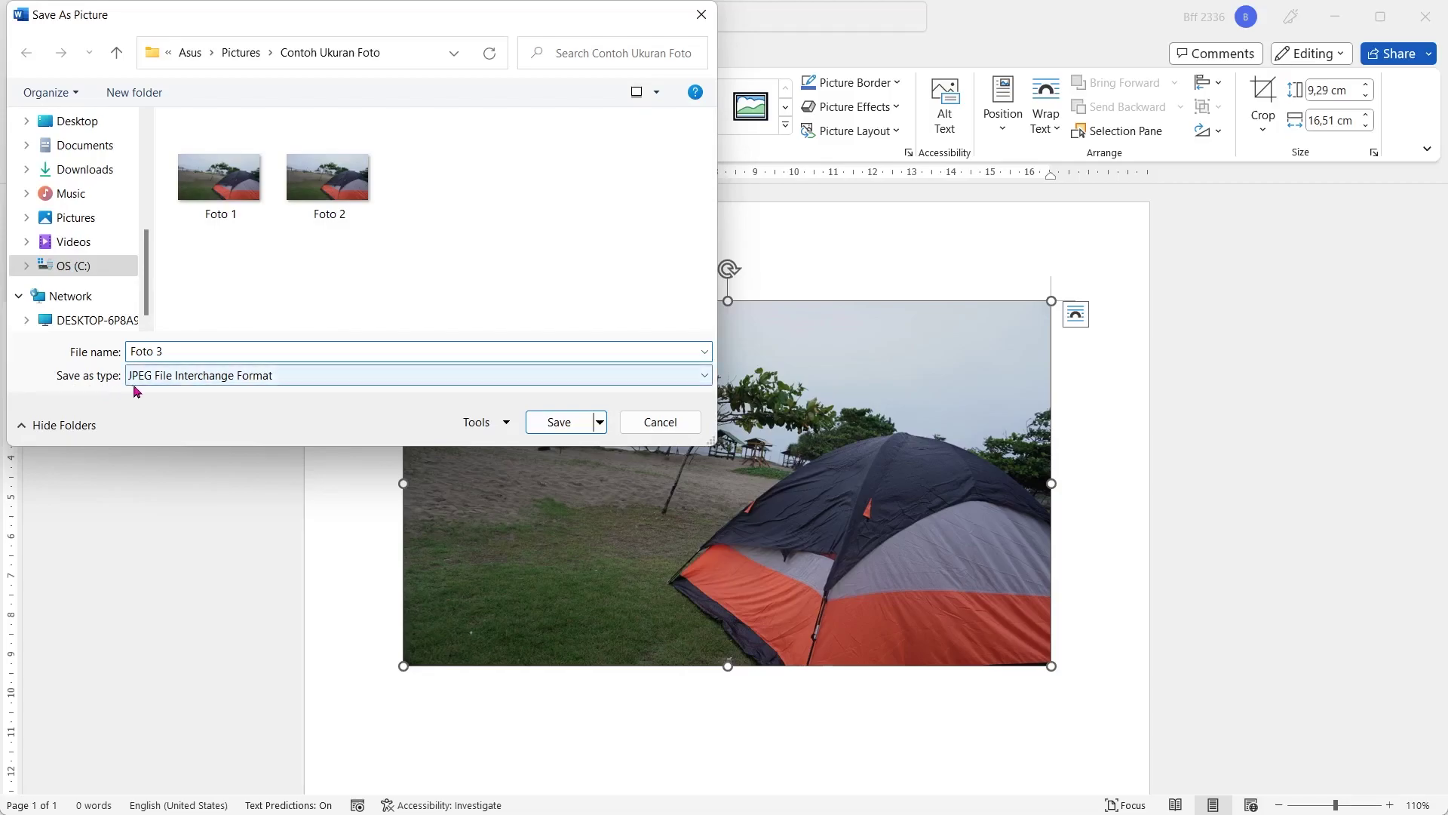
{"action": "left_click", "coordinate": [566, 423]}
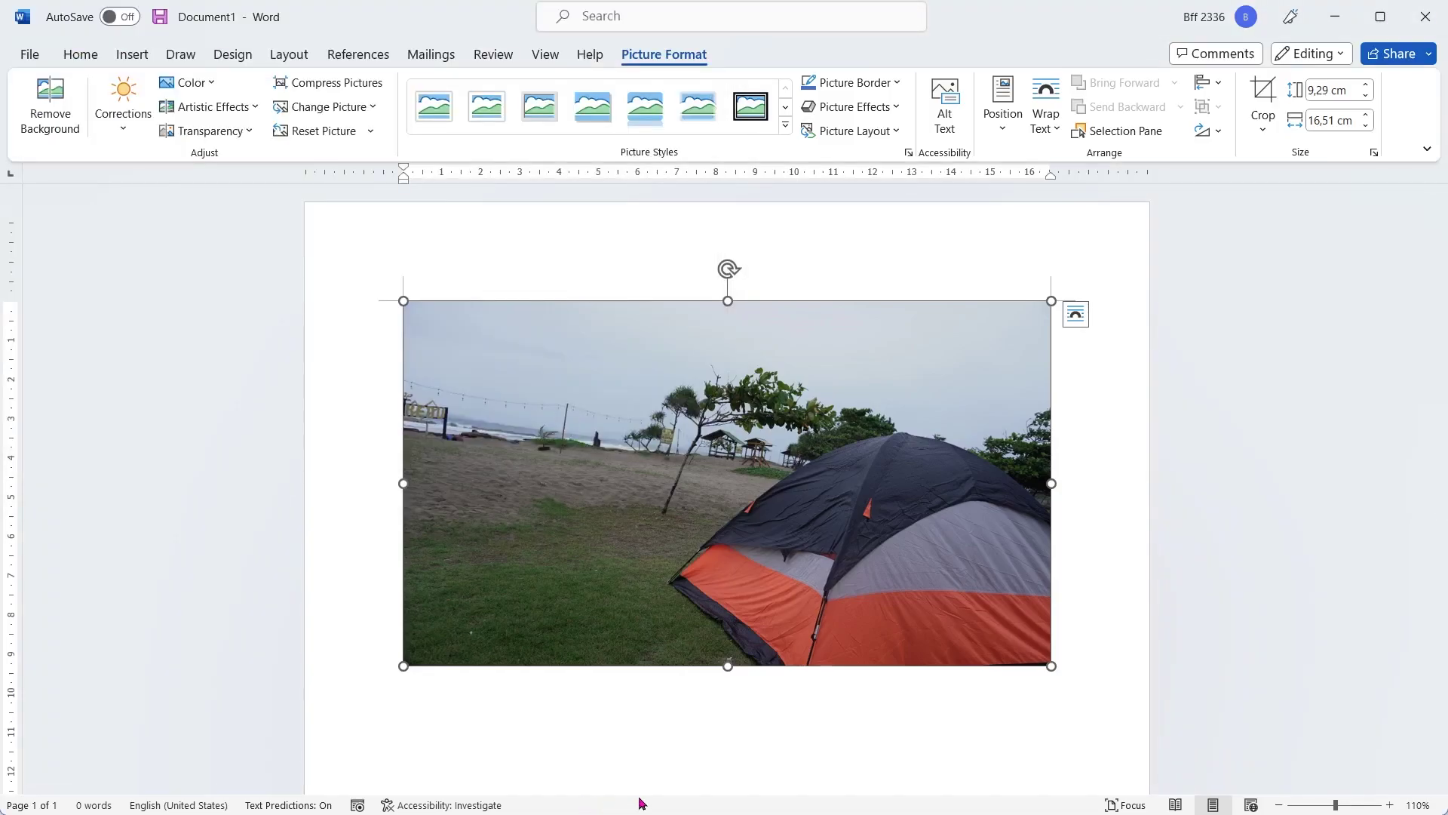
Minimize Word and compare sizes in Explorer: Foto 3 279 KB, Foto 2 552 KB, Foto 1 6.444 KB
{"action": "left_click", "coordinate": [1340, 9]}
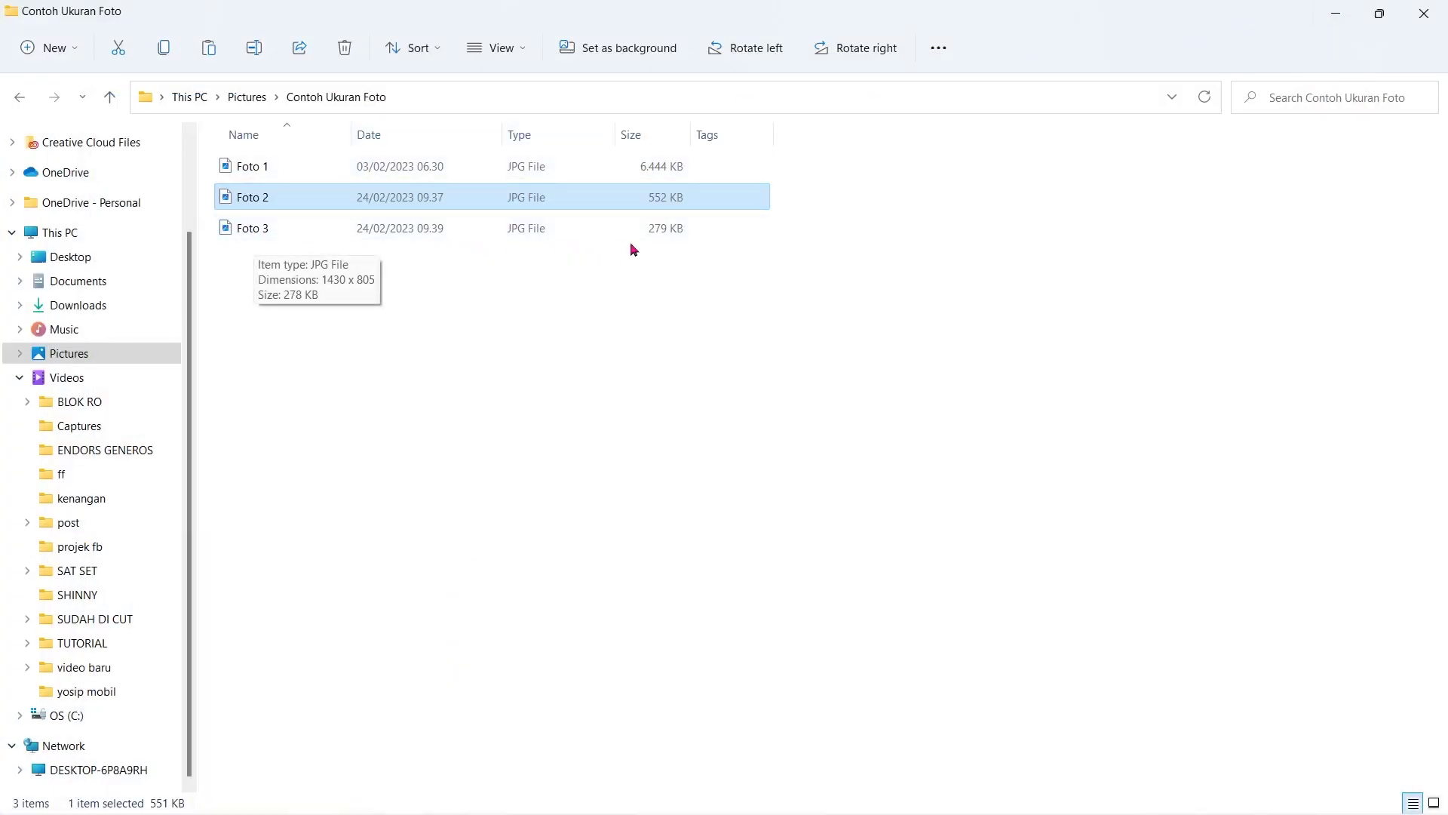
{"action": "left_click", "coordinate": [669, 235]}
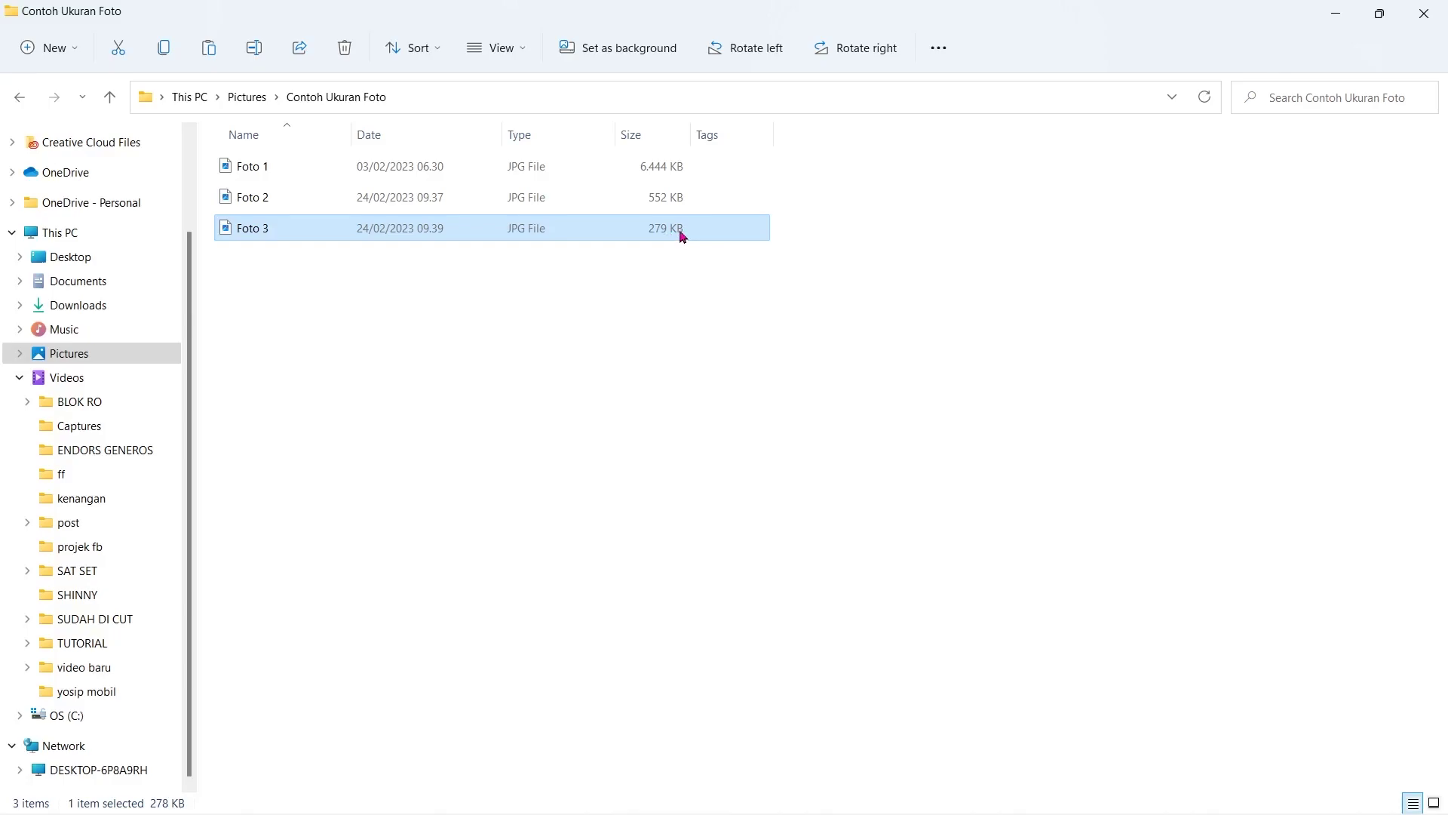
{"action": "left_click", "coordinate": [709, 203]}
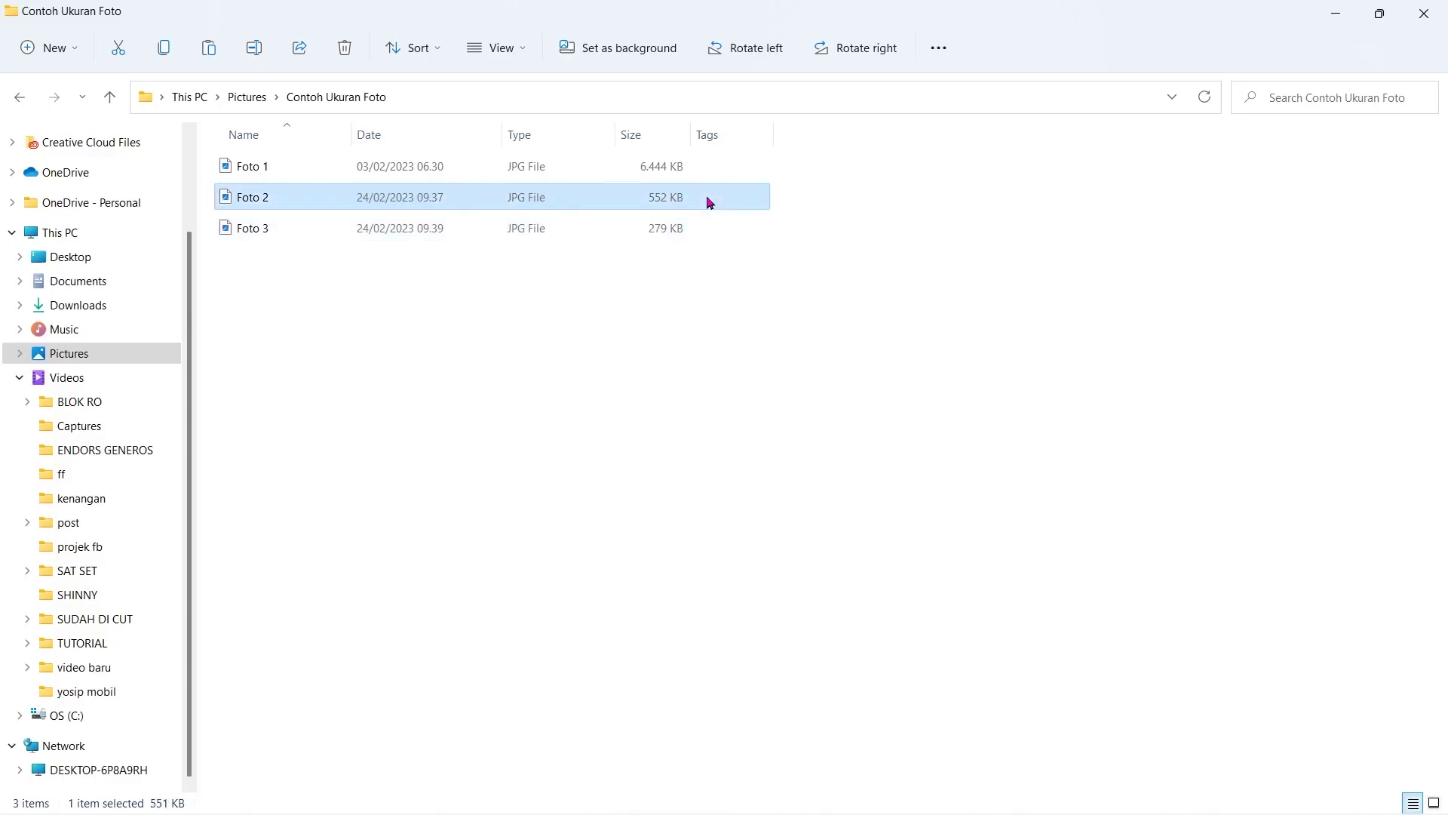
{"action": "left_click", "coordinate": [634, 230]}
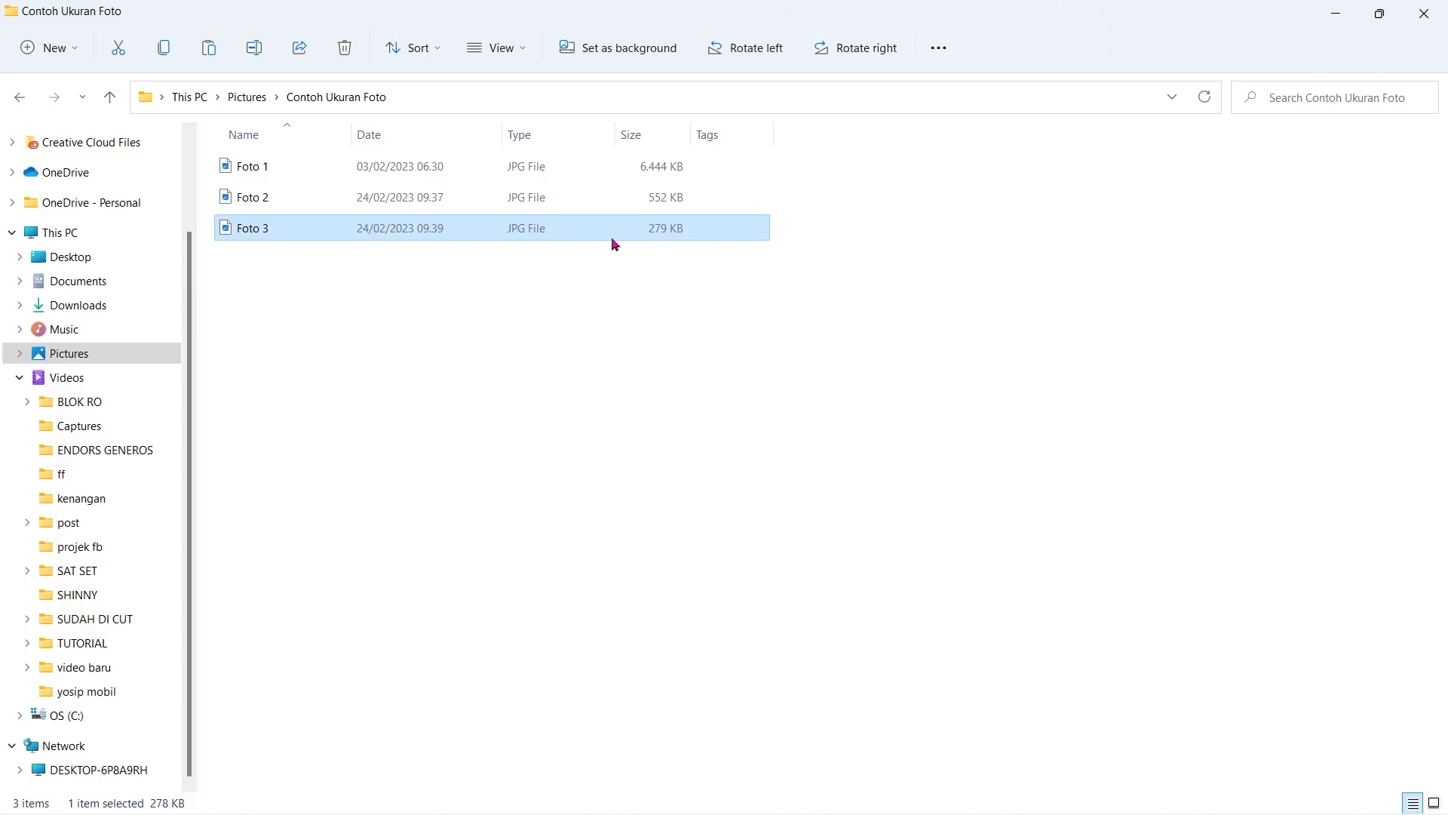
{"action": "left_click", "coordinate": [620, 172]}
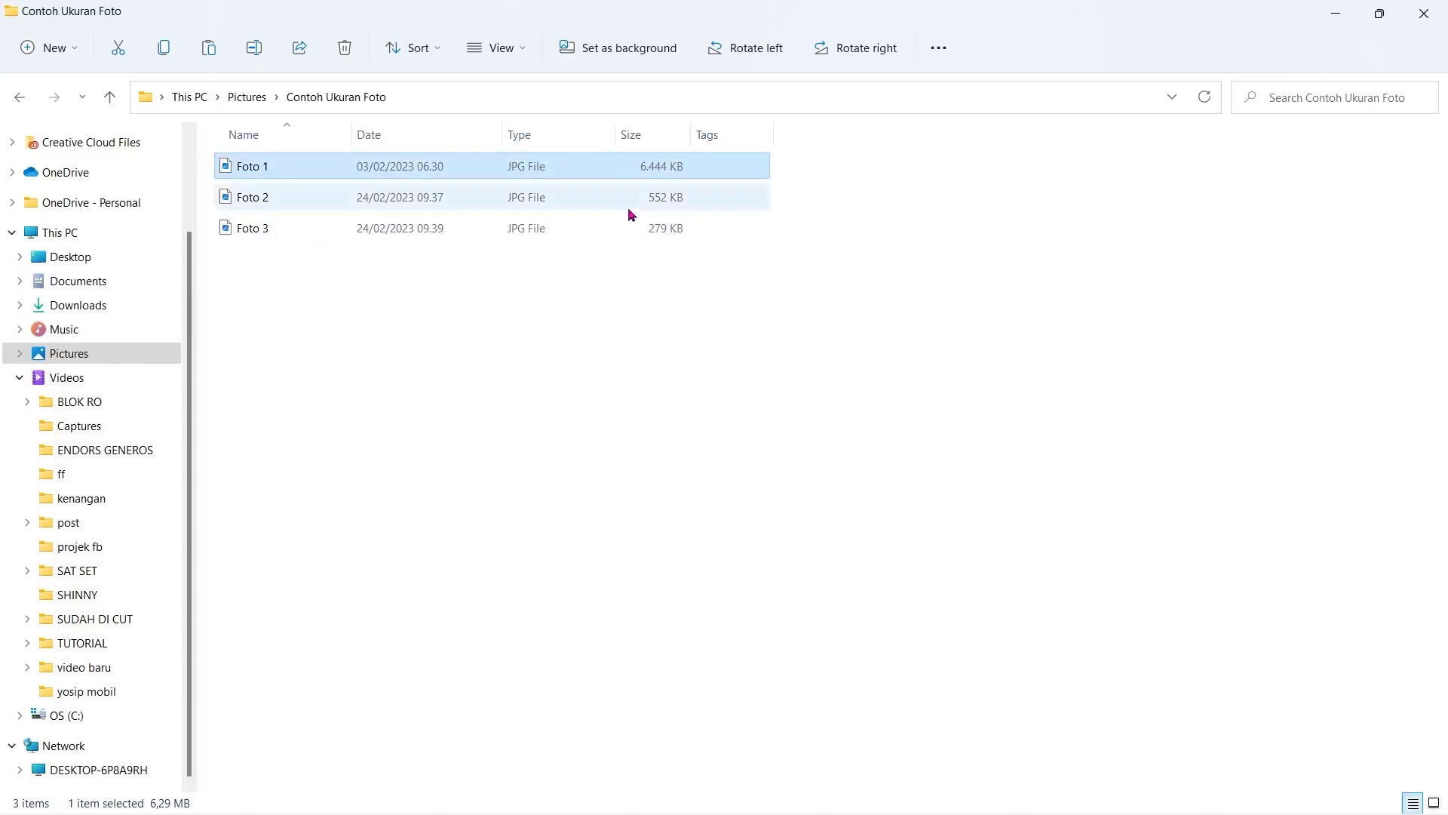
{"action": "left_click", "coordinate": [640, 229]}
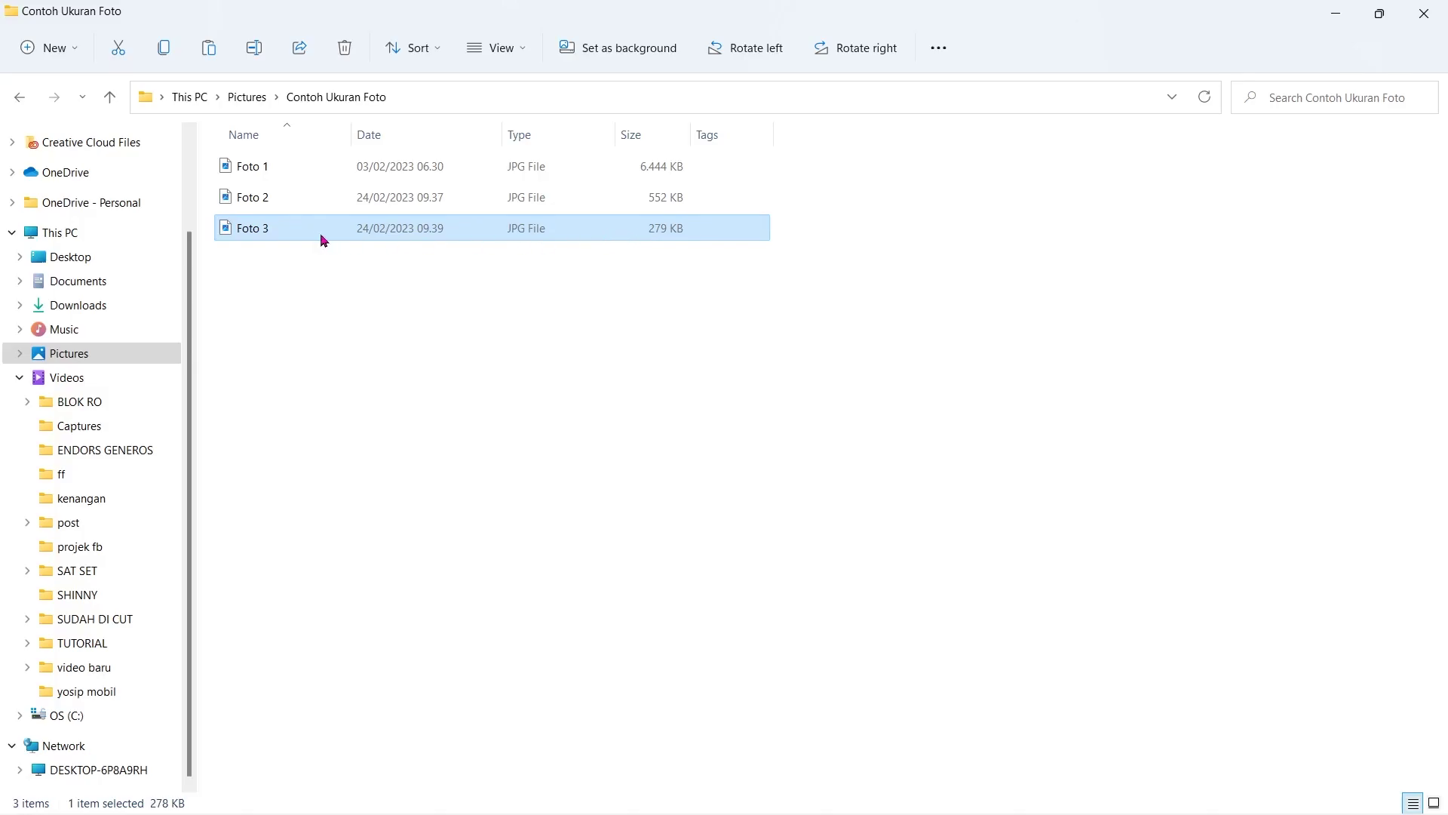
{"action": "double_click", "coordinate": [294, 235]}
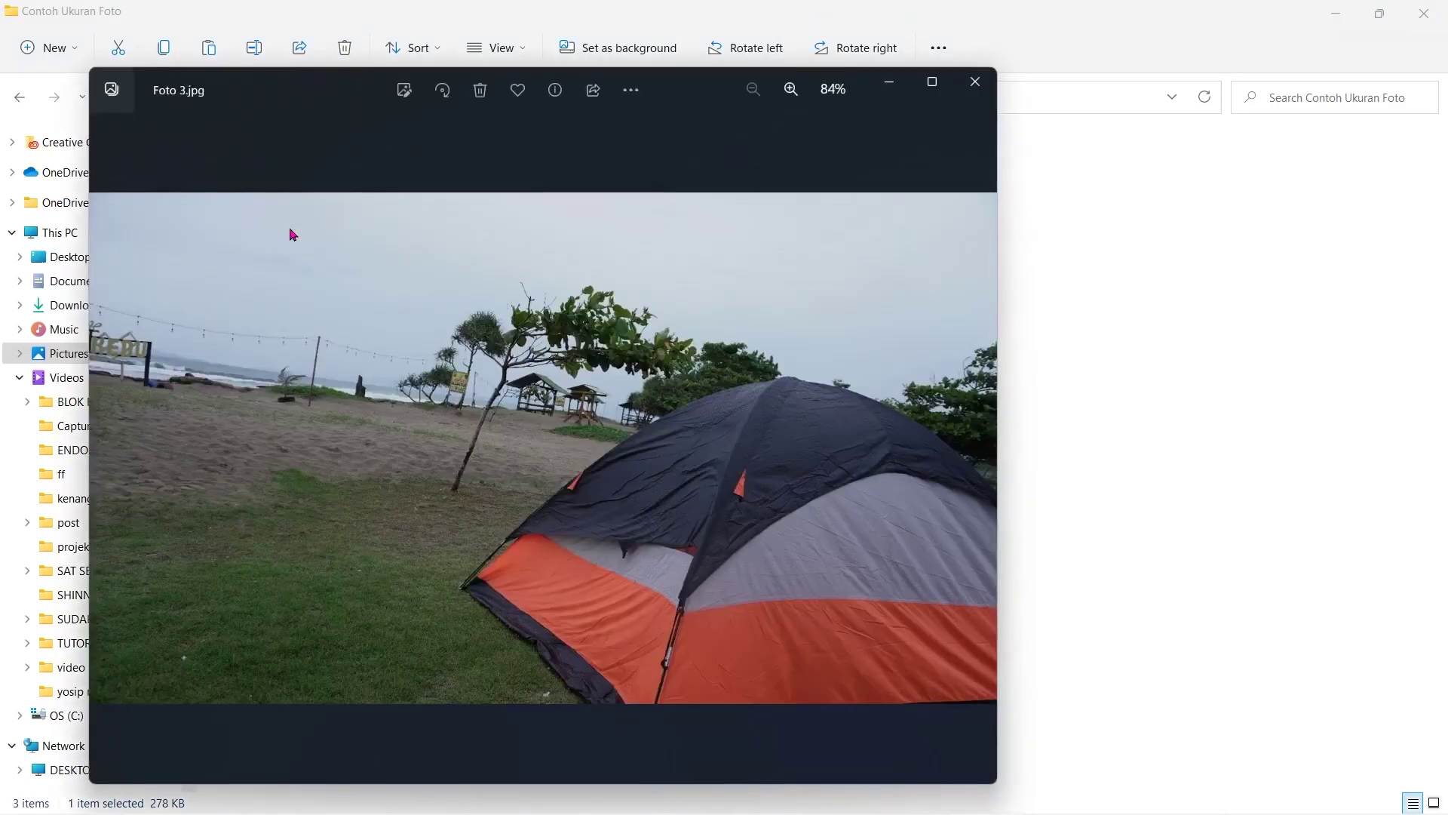
{"action": "scroll", "coordinate": [640, 334], "scroll_direction": "up", "scroll_amount": 2}
{"action": "scroll", "coordinate": [640, 335], "scroll_direction": "up", "scroll_amount": 2}
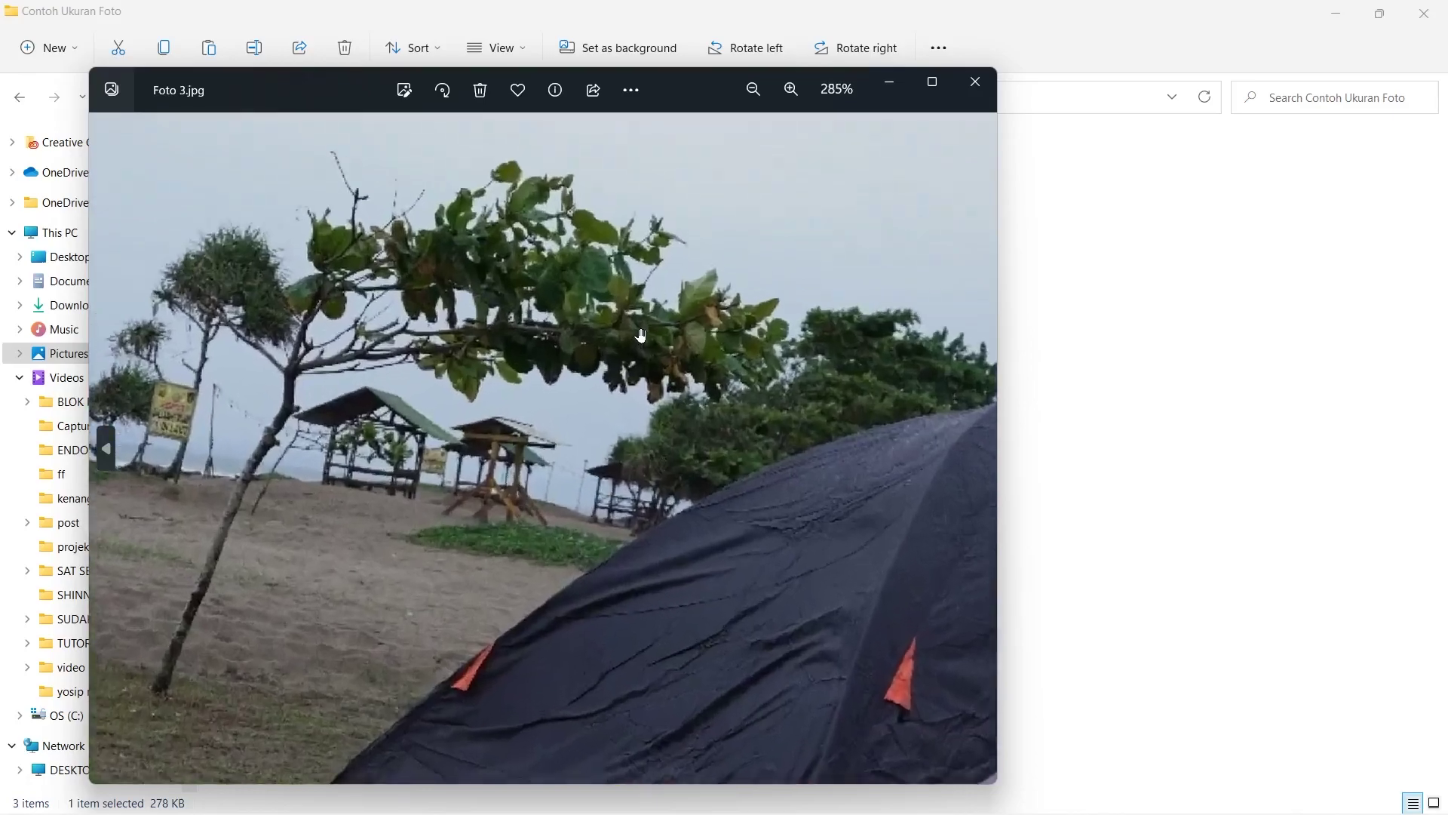
{"action": "scroll", "coordinate": [639, 334], "scroll_direction": "up", "scroll_amount": 2}
{"action": "scroll", "coordinate": [640, 334], "scroll_direction": "up", "scroll_amount": 2}
{"action": "mouse_move", "coordinate": [640, 334]}
{"action": "left_mouse_down"}
{"action": "mouse_move", "coordinate": [346, 324]}
{"action": "mouse_move", "coordinate": [1116, 272]}
{"action": "left_mouse_up"}
{"action": "mouse_move", "coordinate": [346, 304]}
{"action": "left_mouse_down"}
{"action": "mouse_move", "coordinate": [569, 291]}
{"action": "mouse_move", "coordinate": [699, 440]}
{"action": "left_mouse_up"}
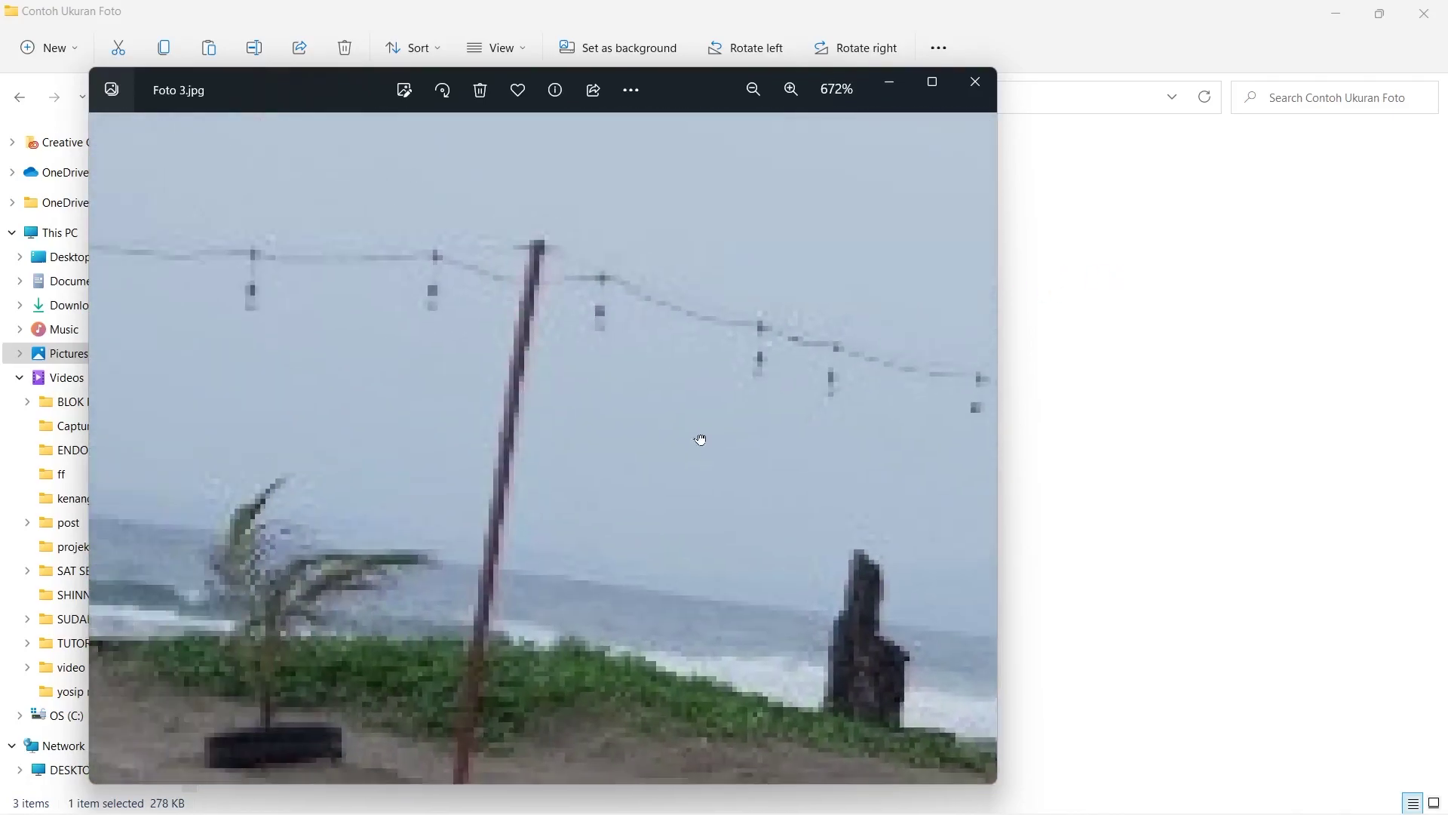
{"action": "left_click_drag", "start_coordinate": [349, 311], "coordinate": [657, 387]}
{"action": "scroll", "coordinate": [657, 387], "scroll_direction": "down", "scroll_amount": 1}
{"action": "scroll", "coordinate": [657, 387], "scroll_direction": "down", "scroll_amount": 2}
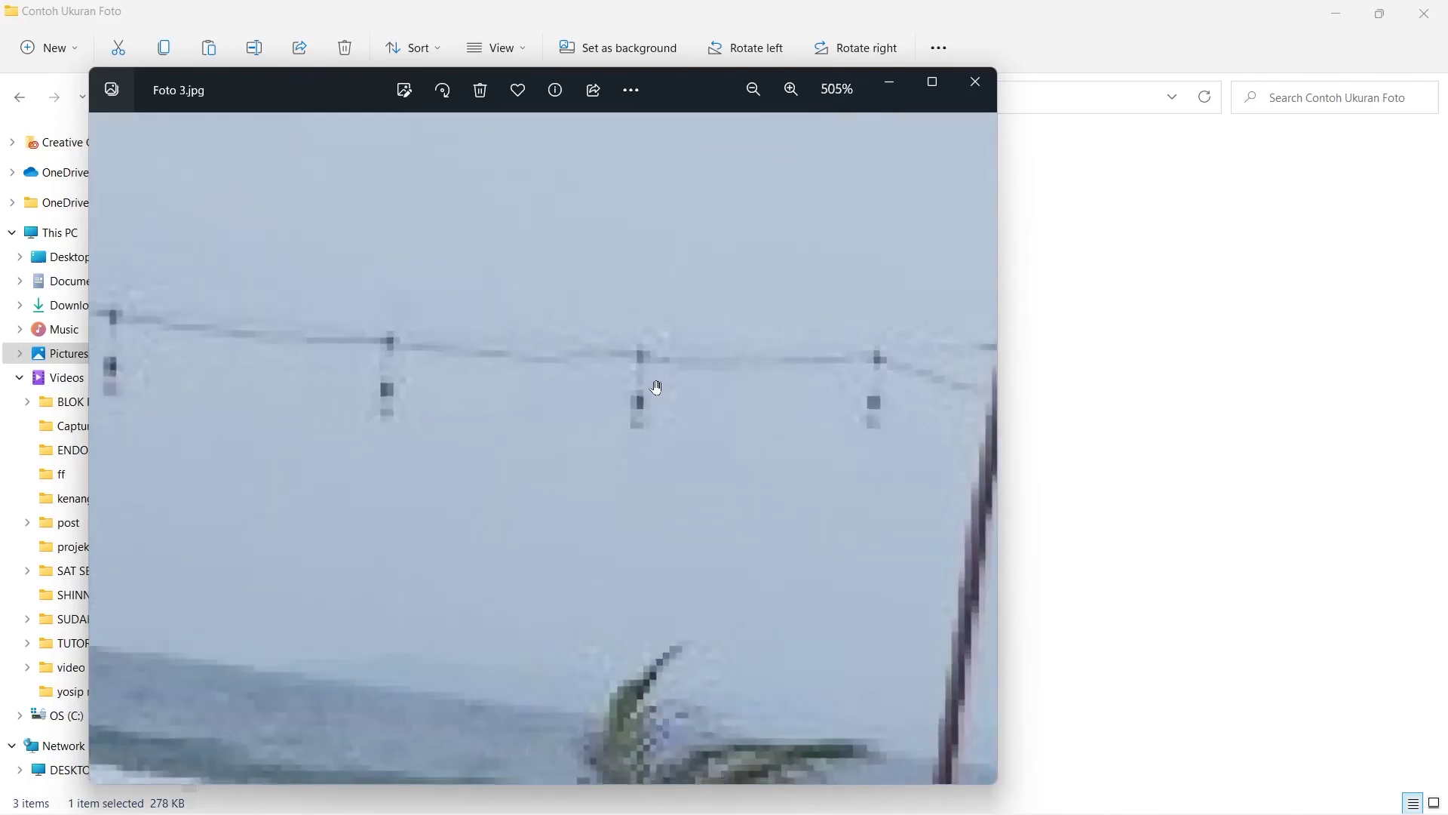
{"action": "scroll", "coordinate": [657, 387], "scroll_direction": "down", "scroll_amount": 1}
{"action": "scroll", "coordinate": [657, 387], "scroll_direction": "down", "scroll_amount": 1}
{"action": "scroll", "coordinate": [657, 387], "scroll_direction": "down", "scroll_amount": 1}
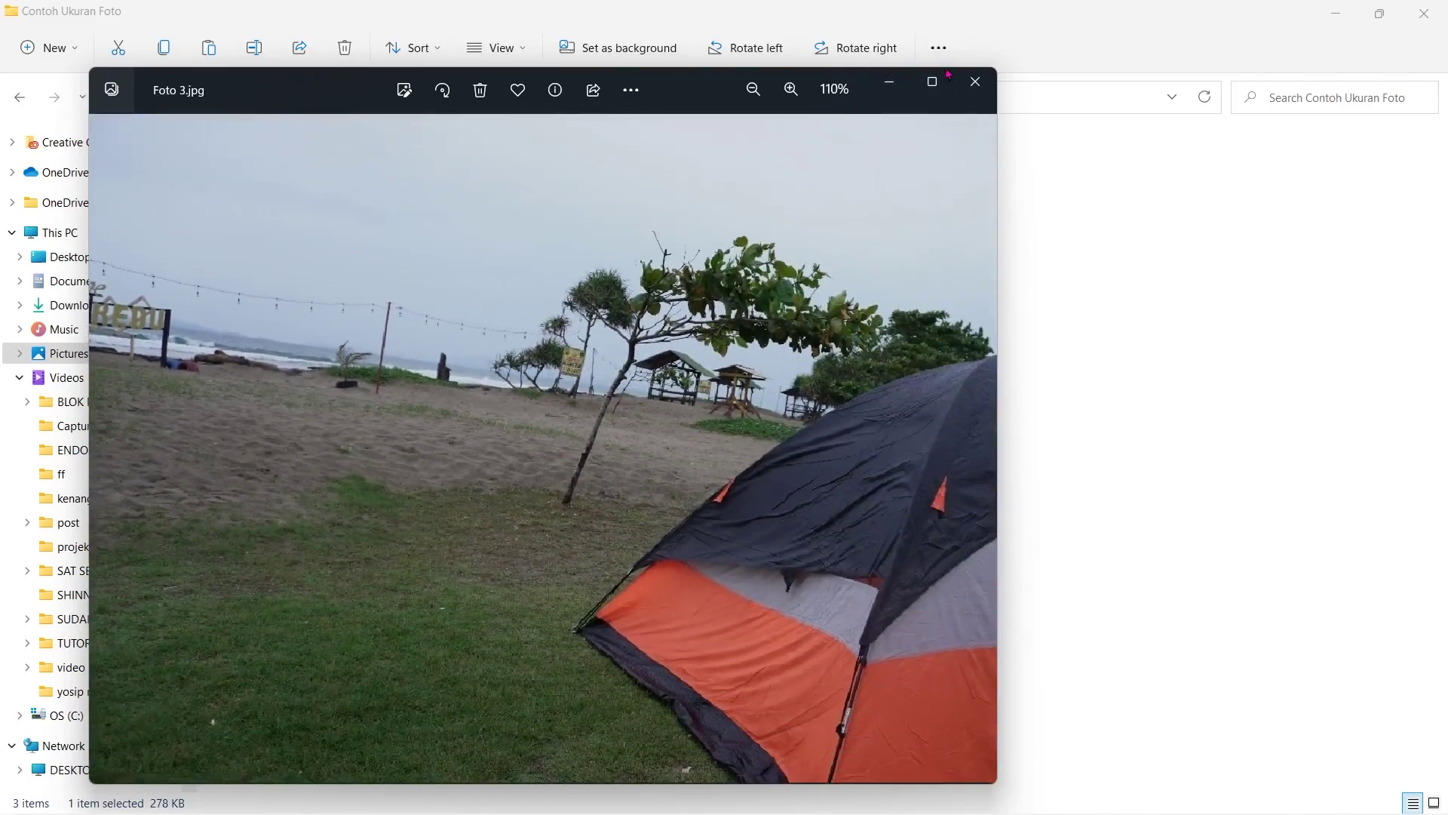
{"action": "left_click", "coordinate": [974, 92]}
{"action": "left_click", "coordinate": [903, 347]}
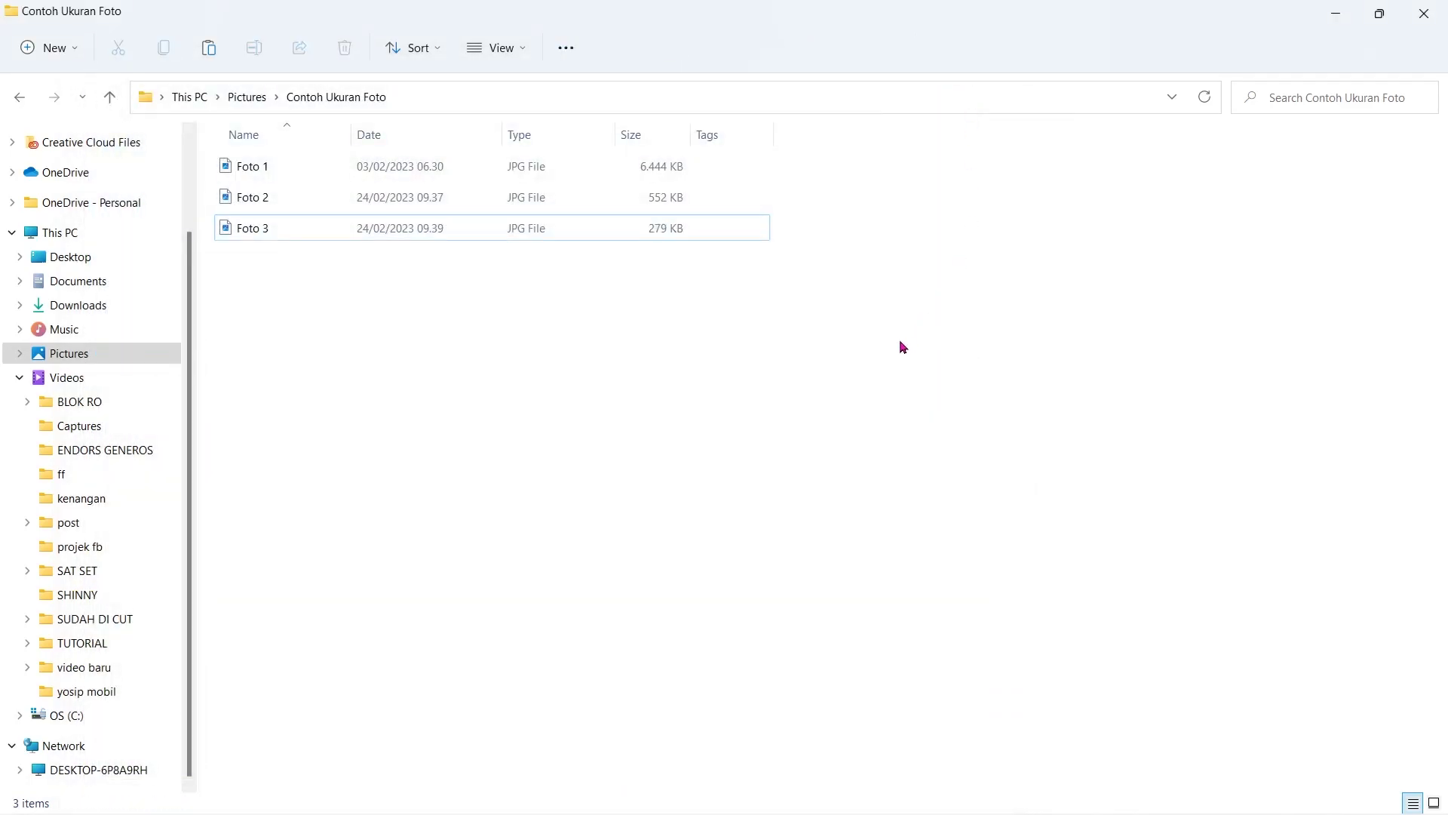